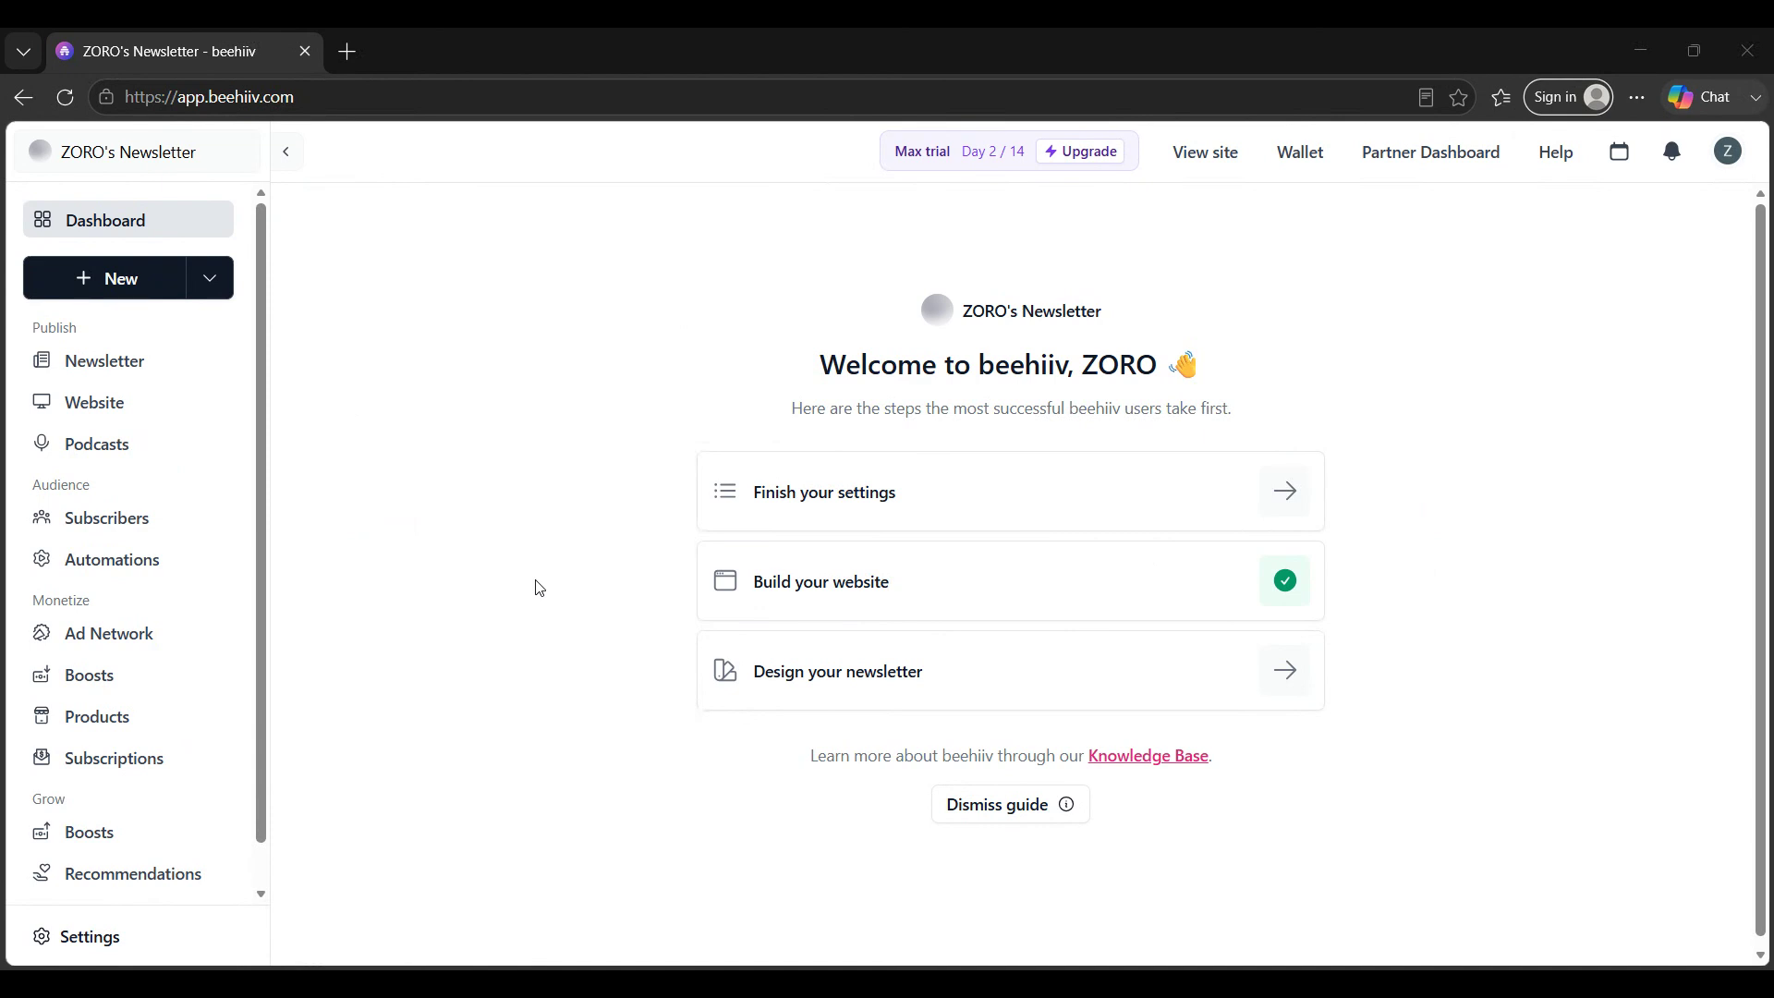
click(1730, 153)
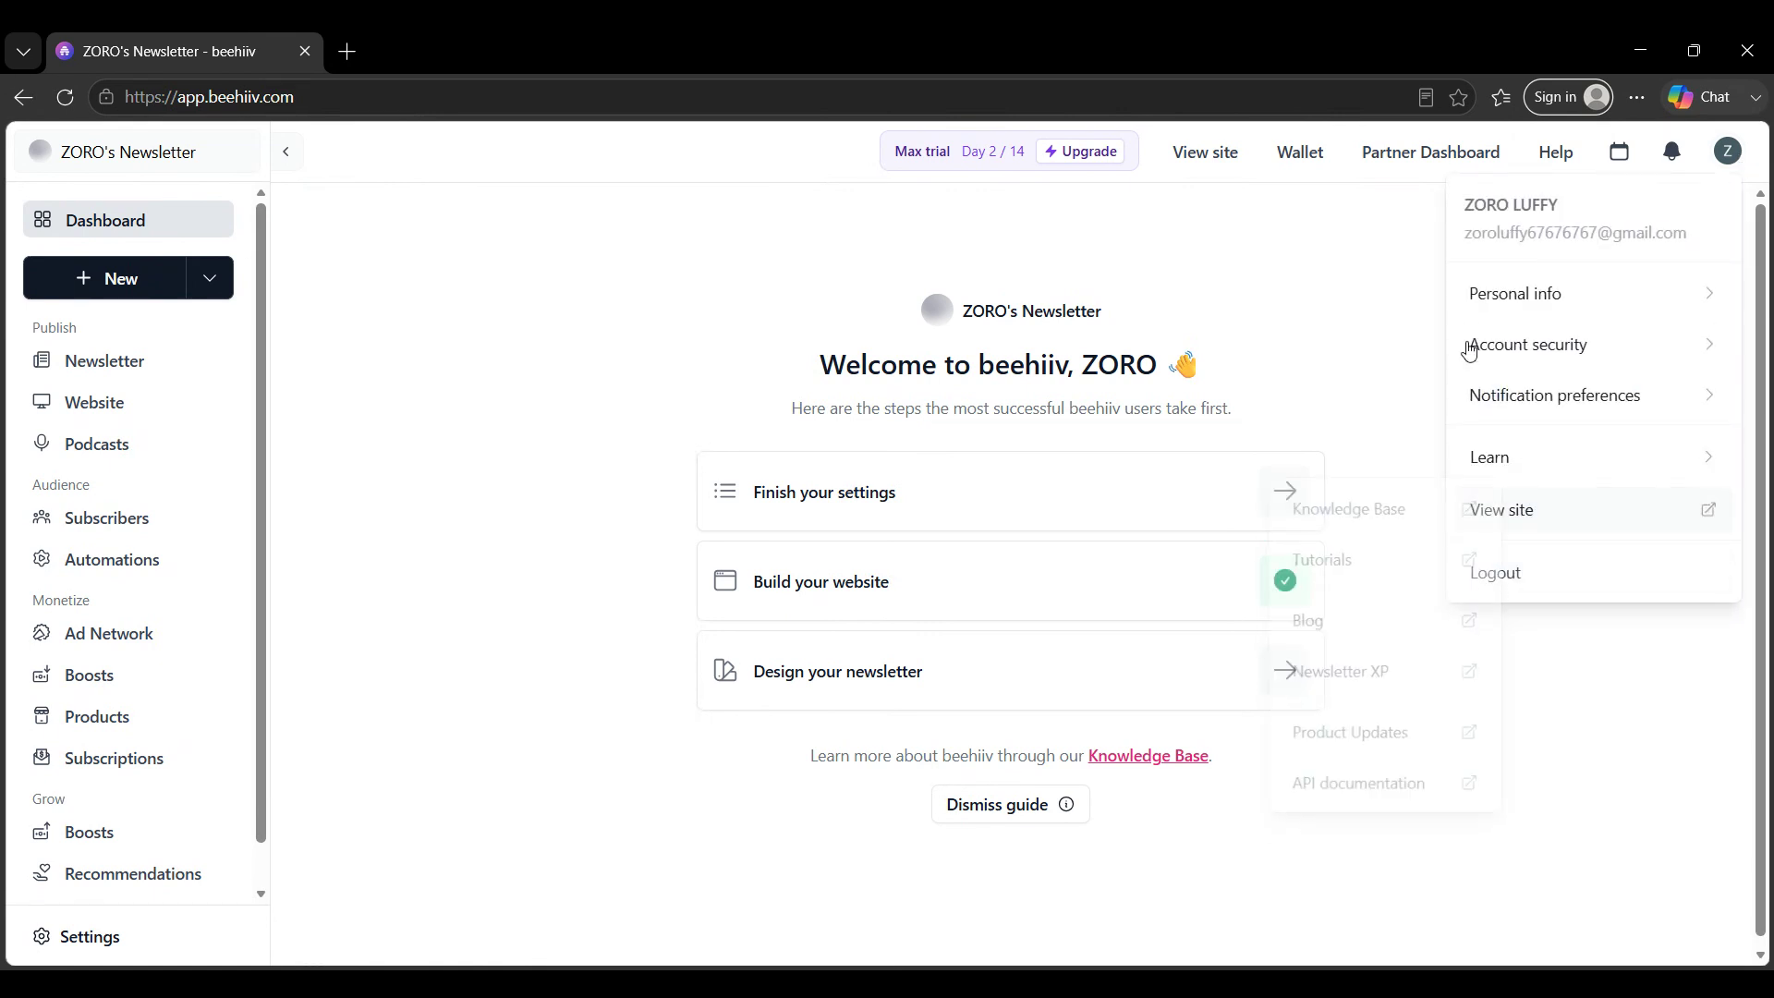
click(333, 404)
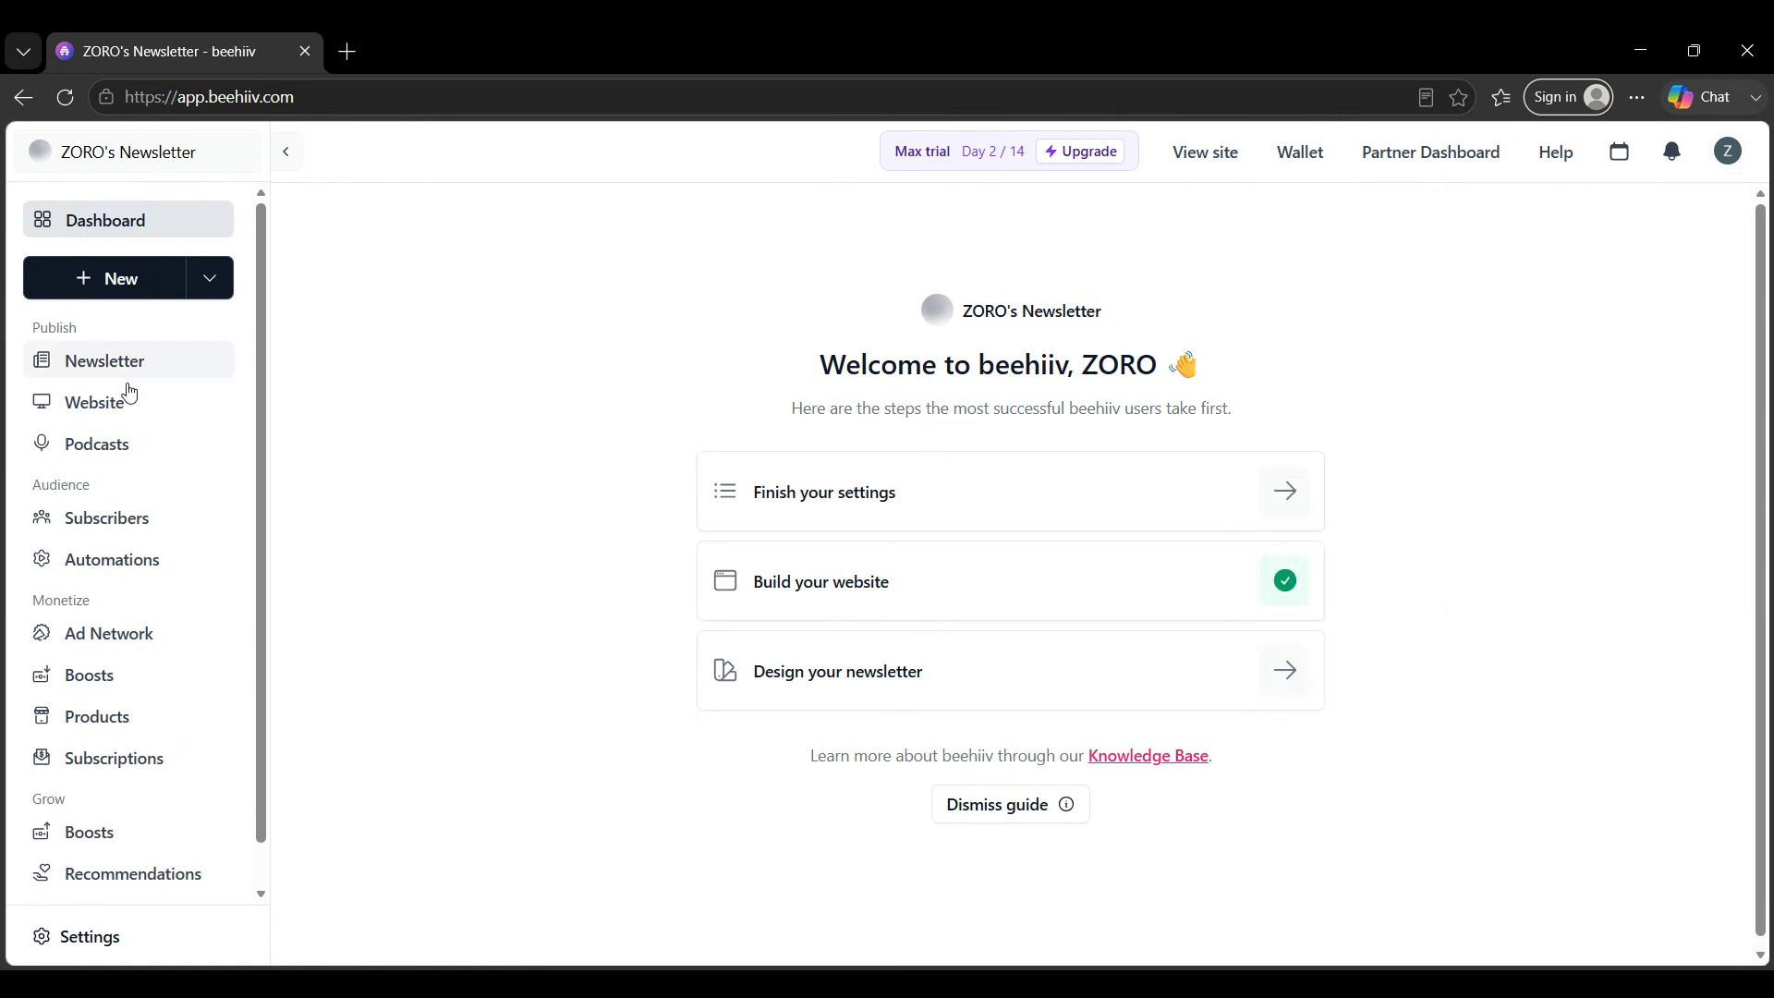
Step: Open the publication's General Info settings and look over the name, description, logo and thumbnail fields
click(79, 941)
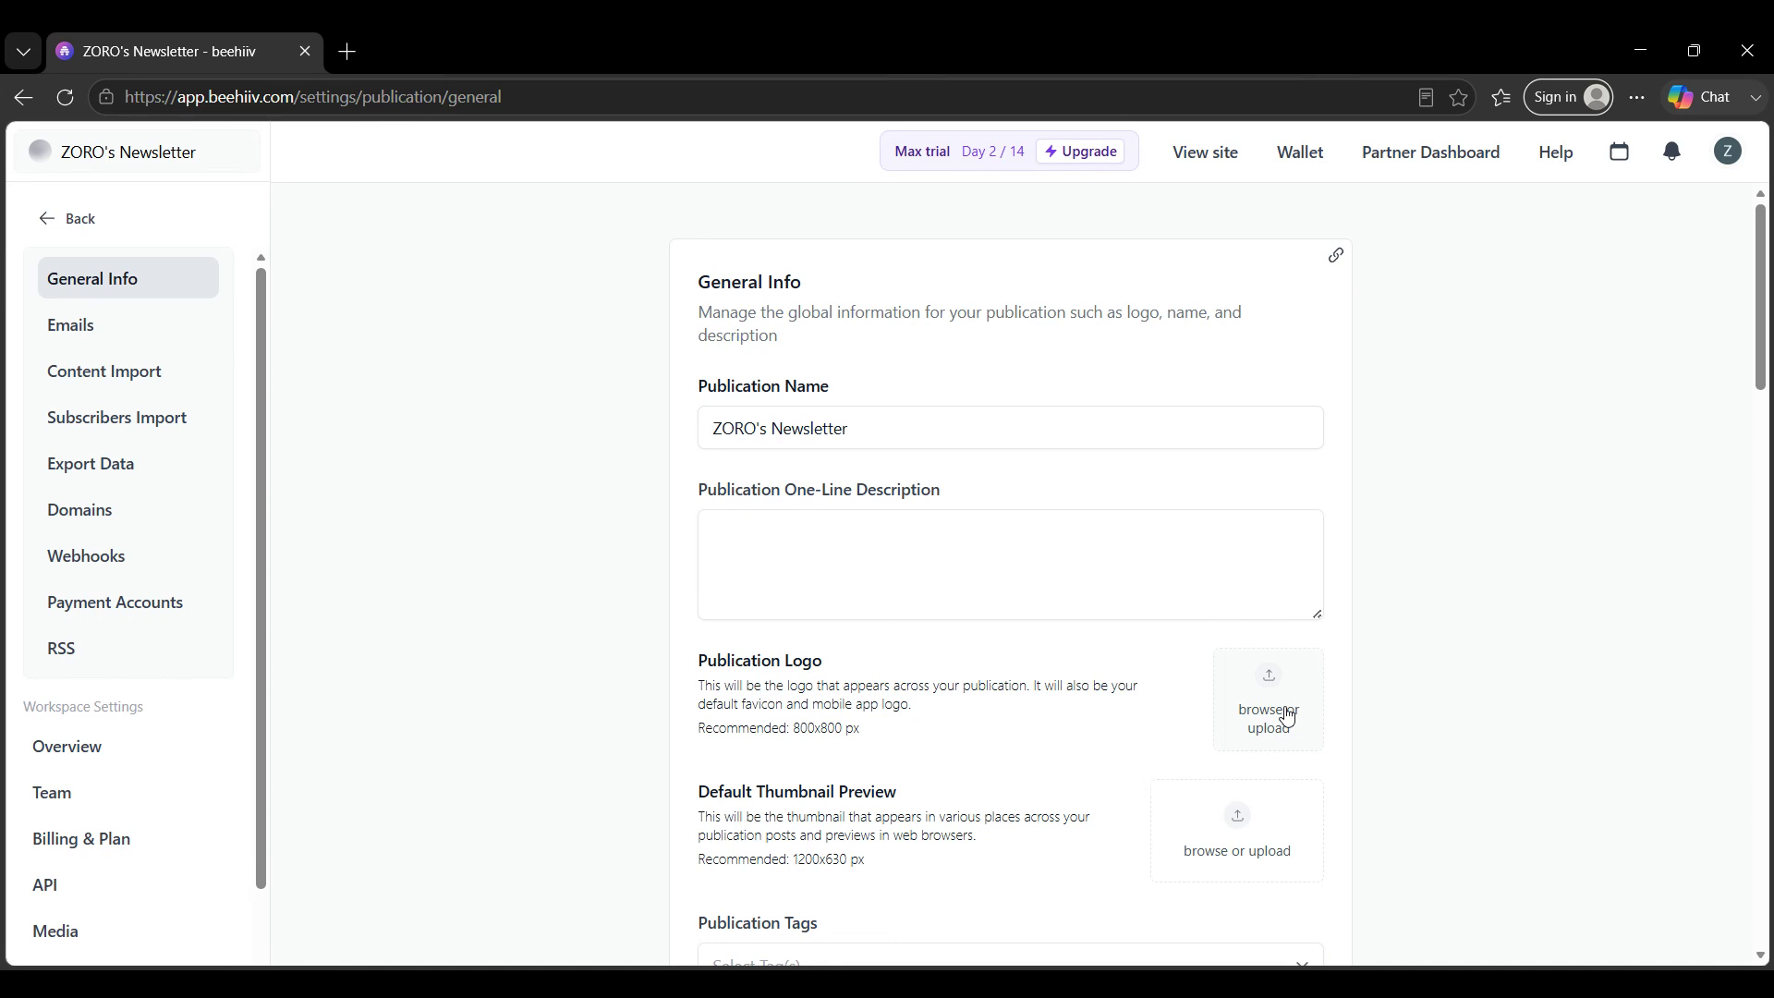
scroll(1287, 717, down, 1)
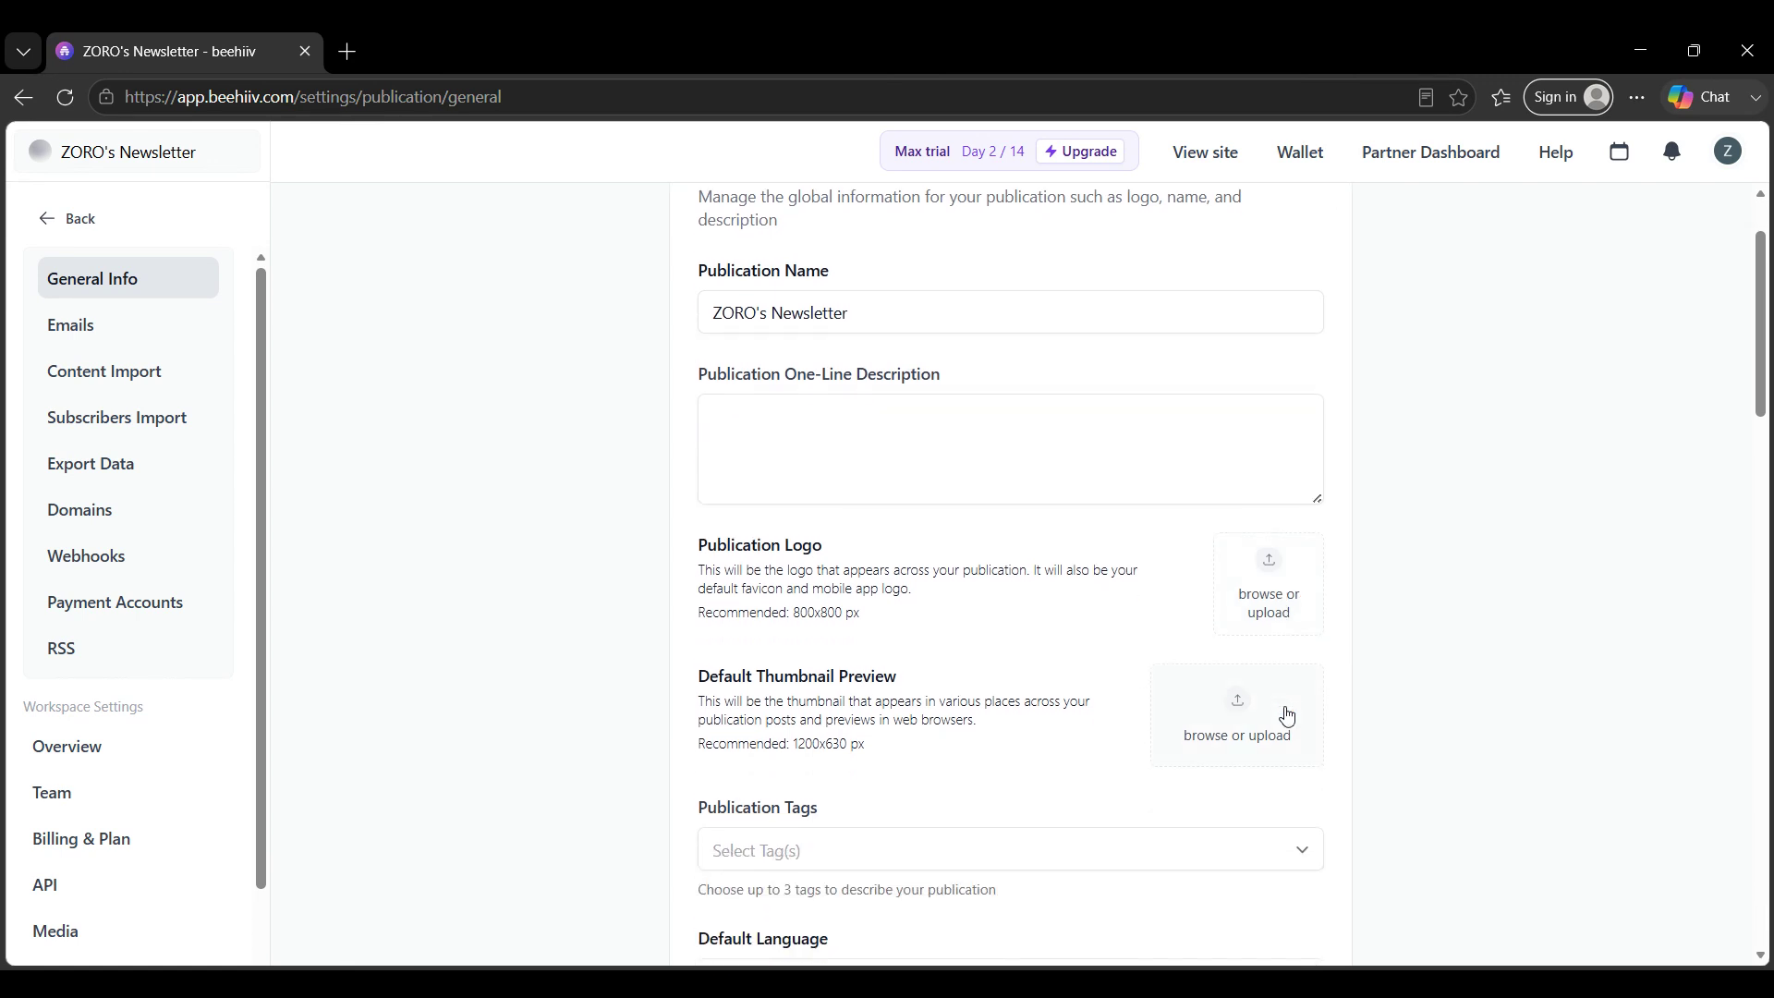
triple_click(833, 315)
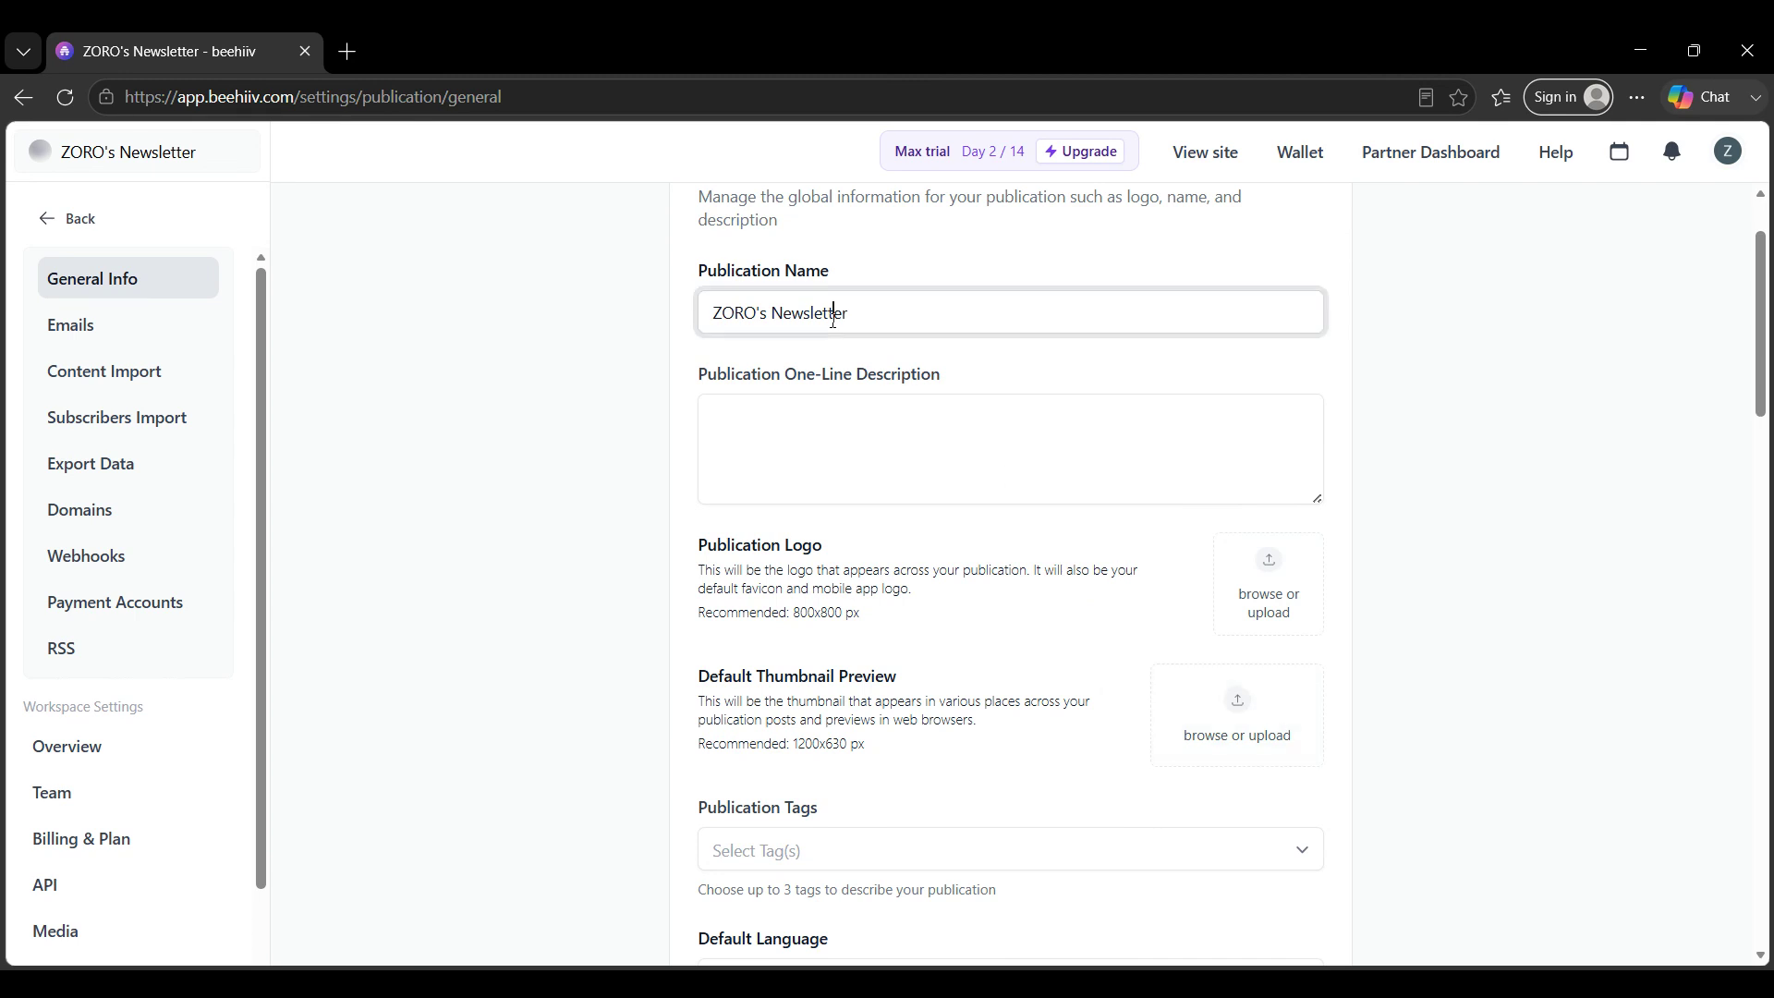
click(867, 362)
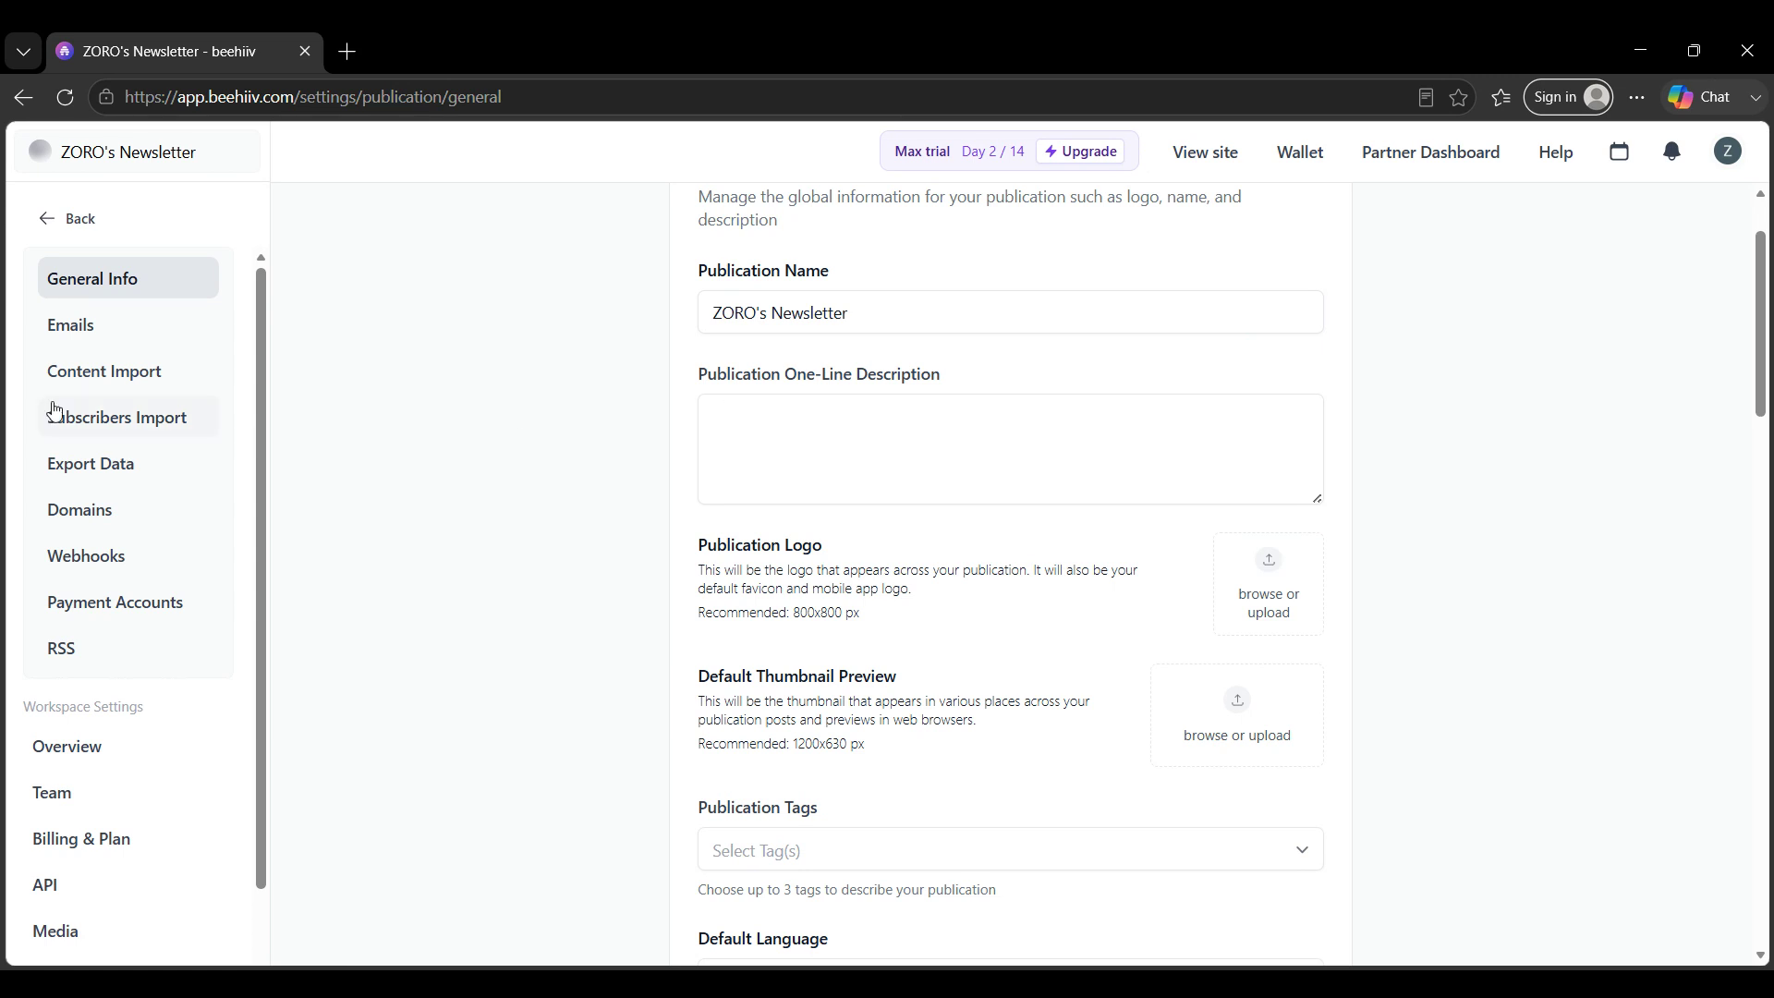
Step: Leave the settings and start a new post as a blank draft from the post template library
click(58, 213)
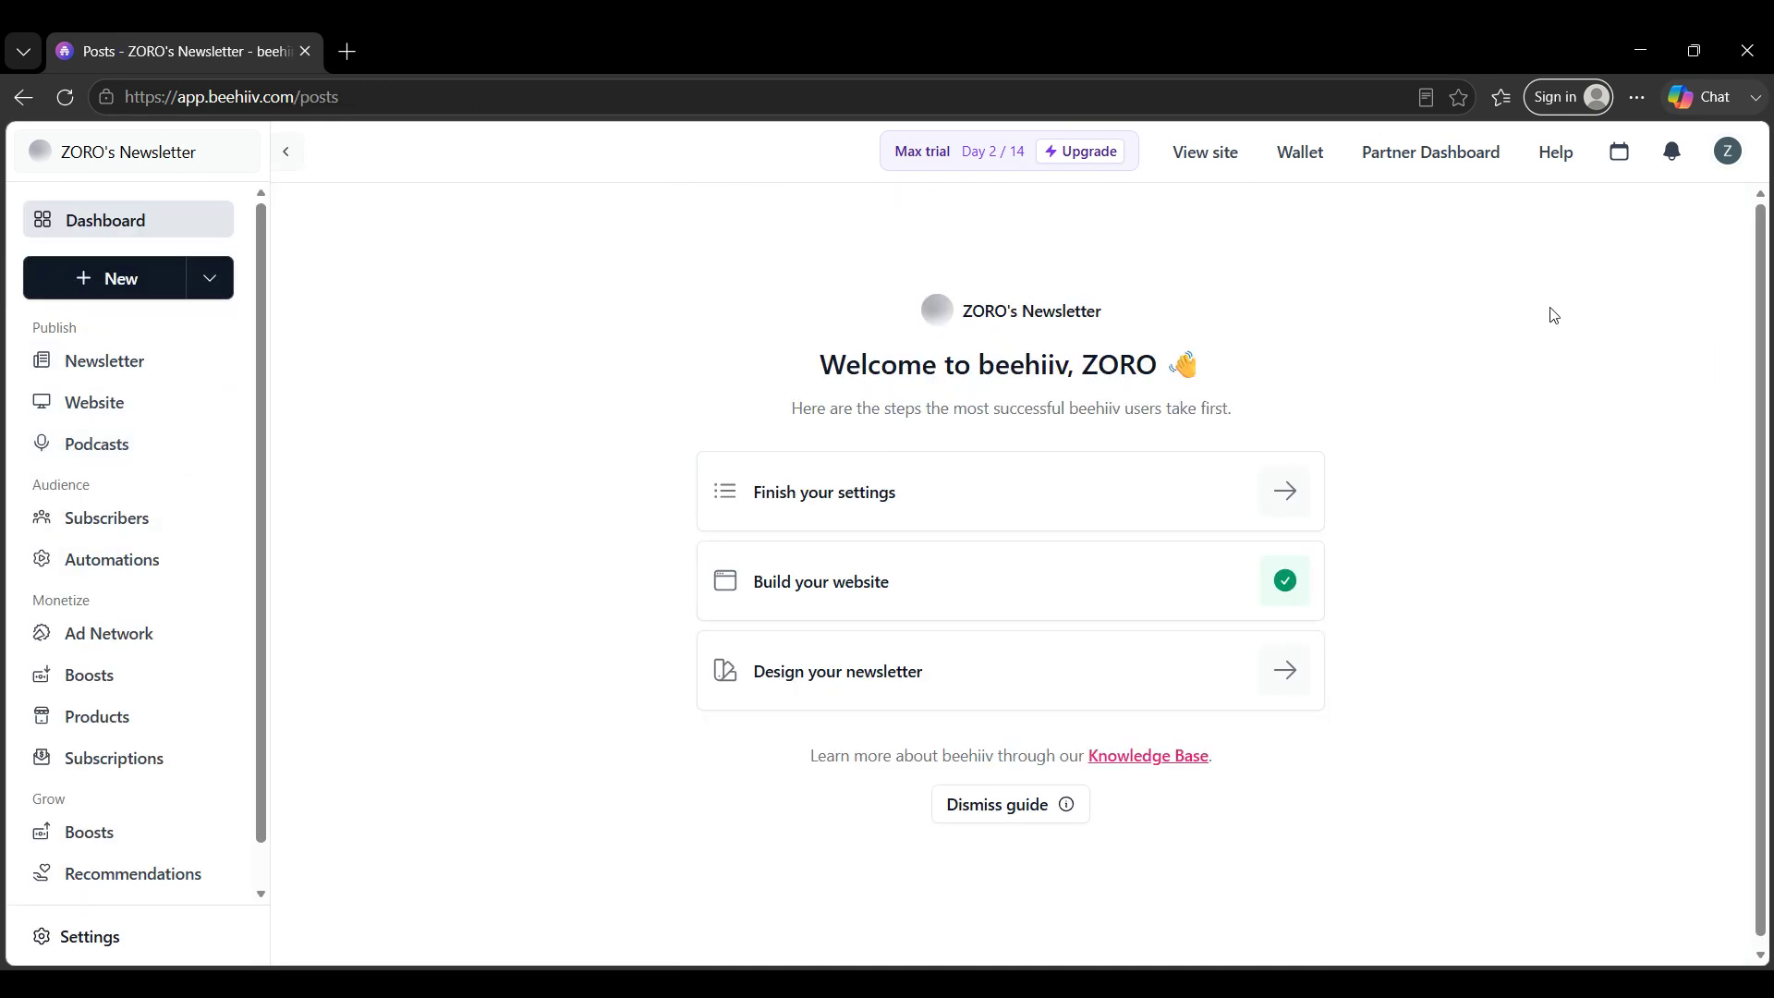
click(1618, 264)
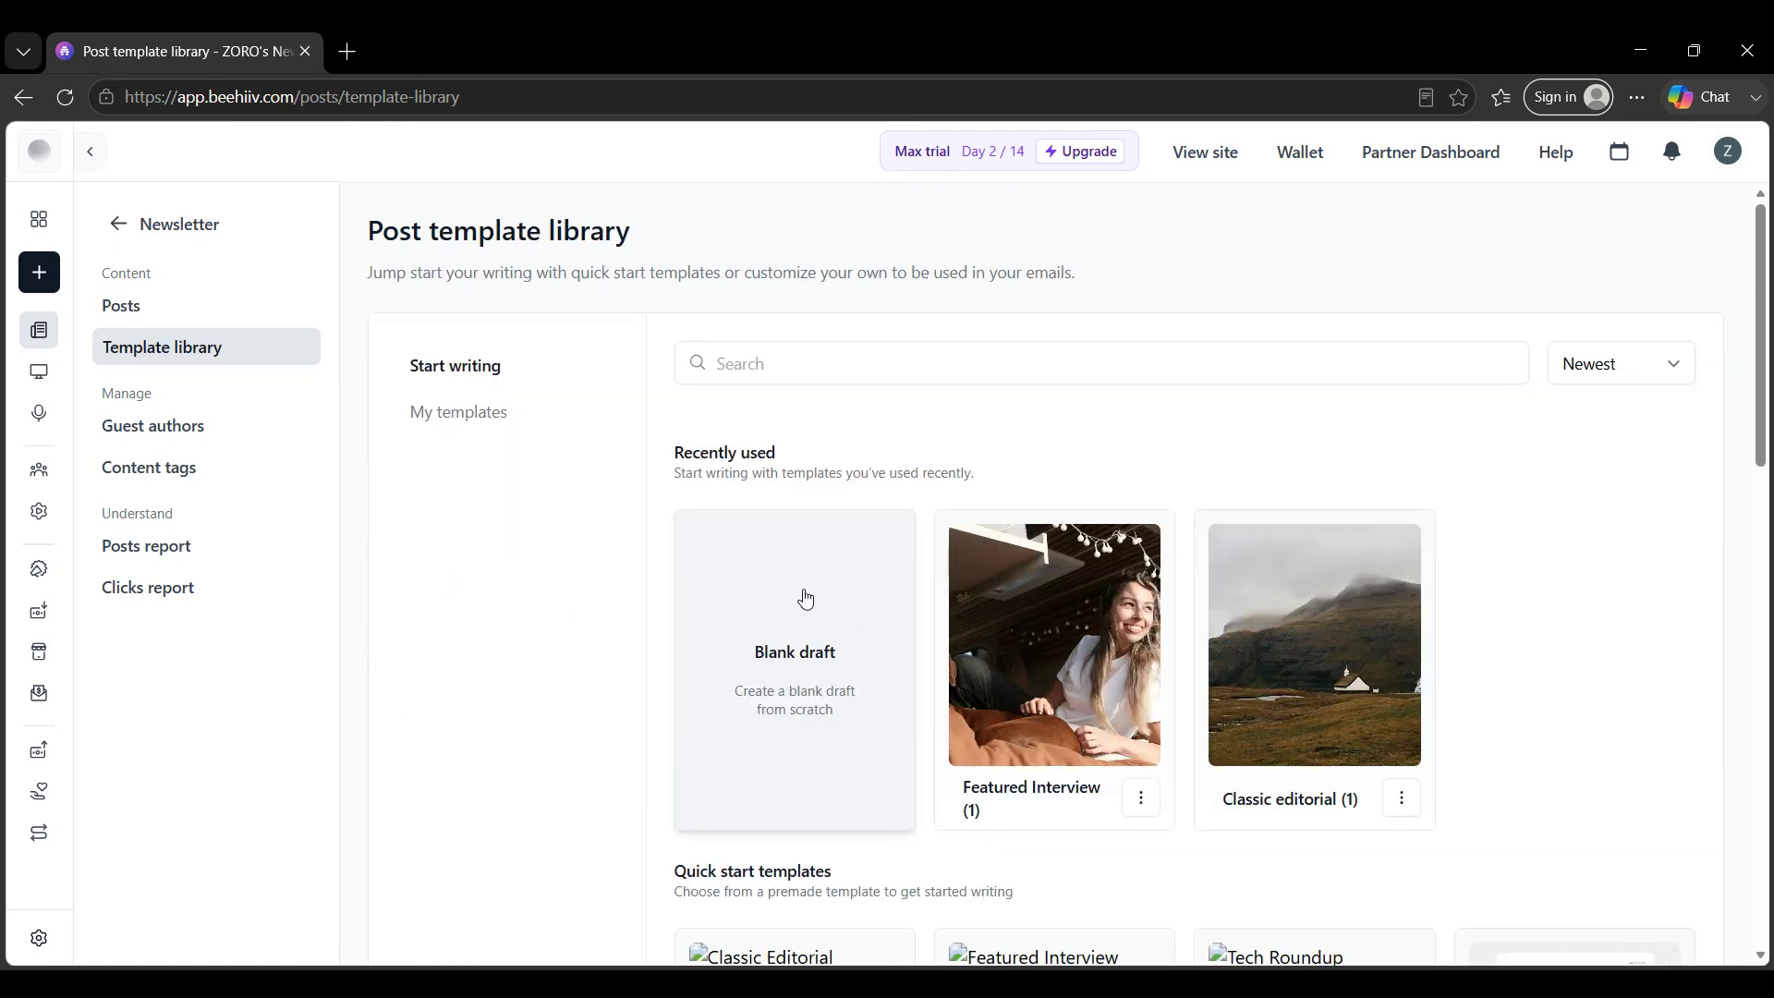
click(806, 599)
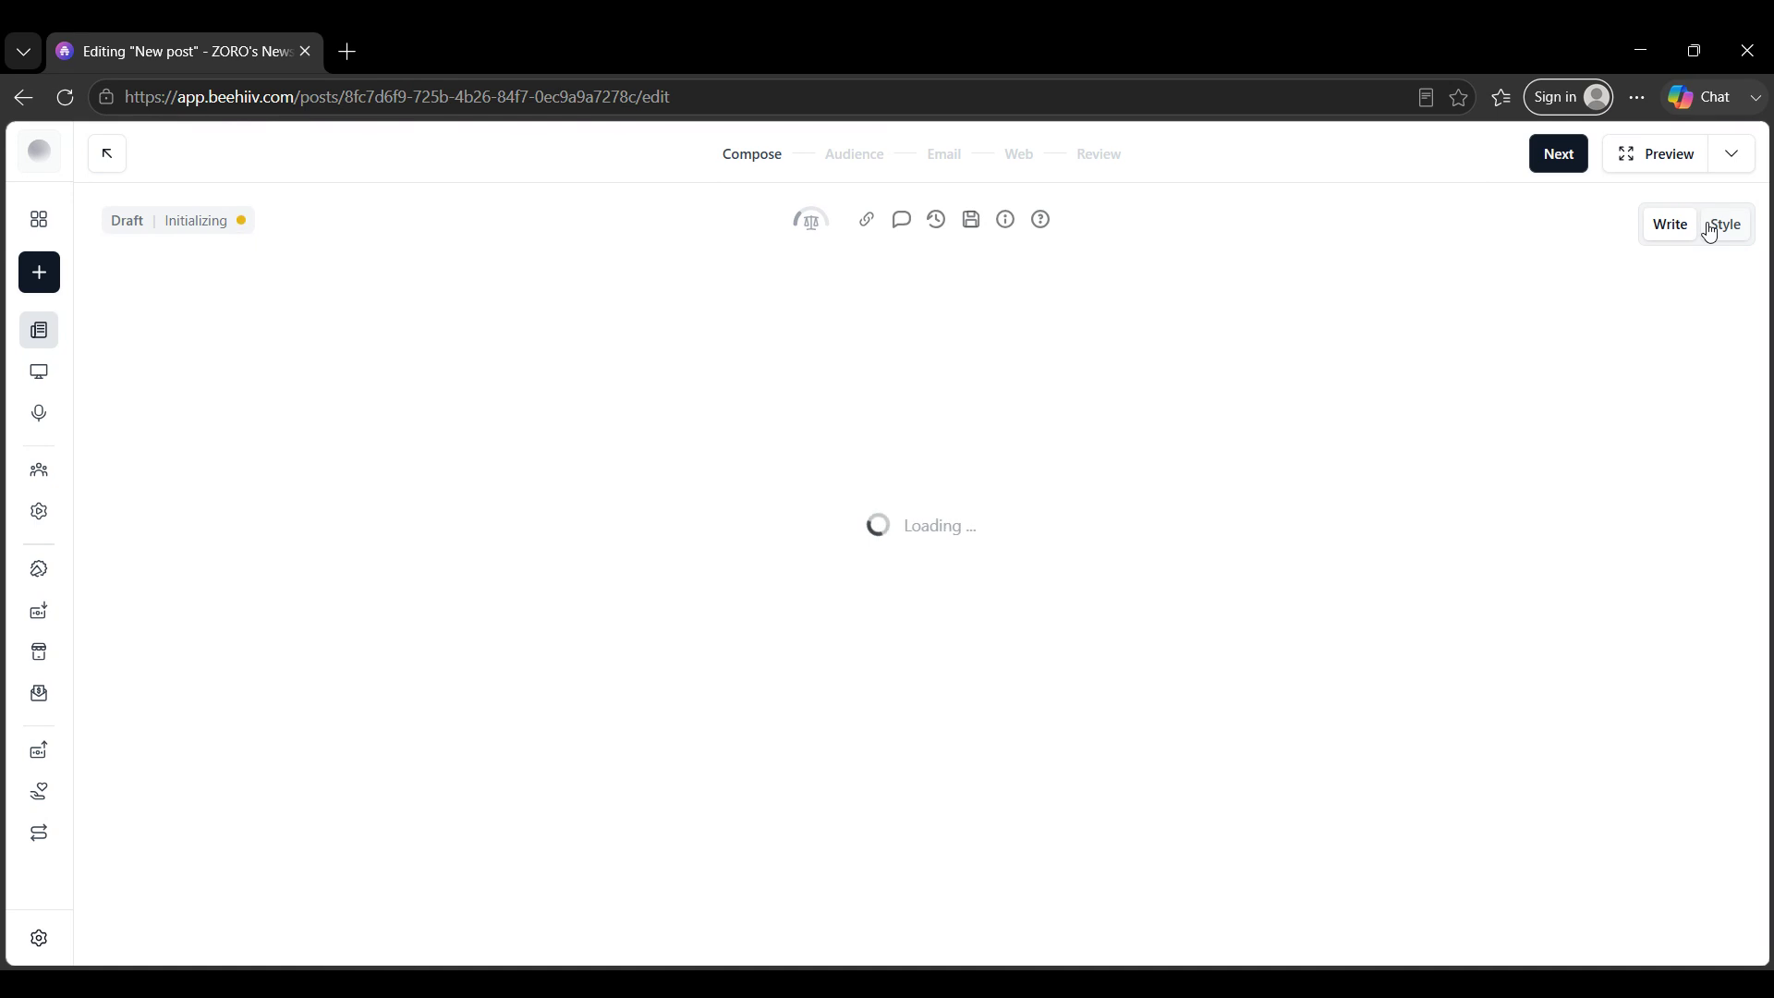
Step: Look over the new post's basic and advanced style settings, and return to the writing view
click(1717, 231)
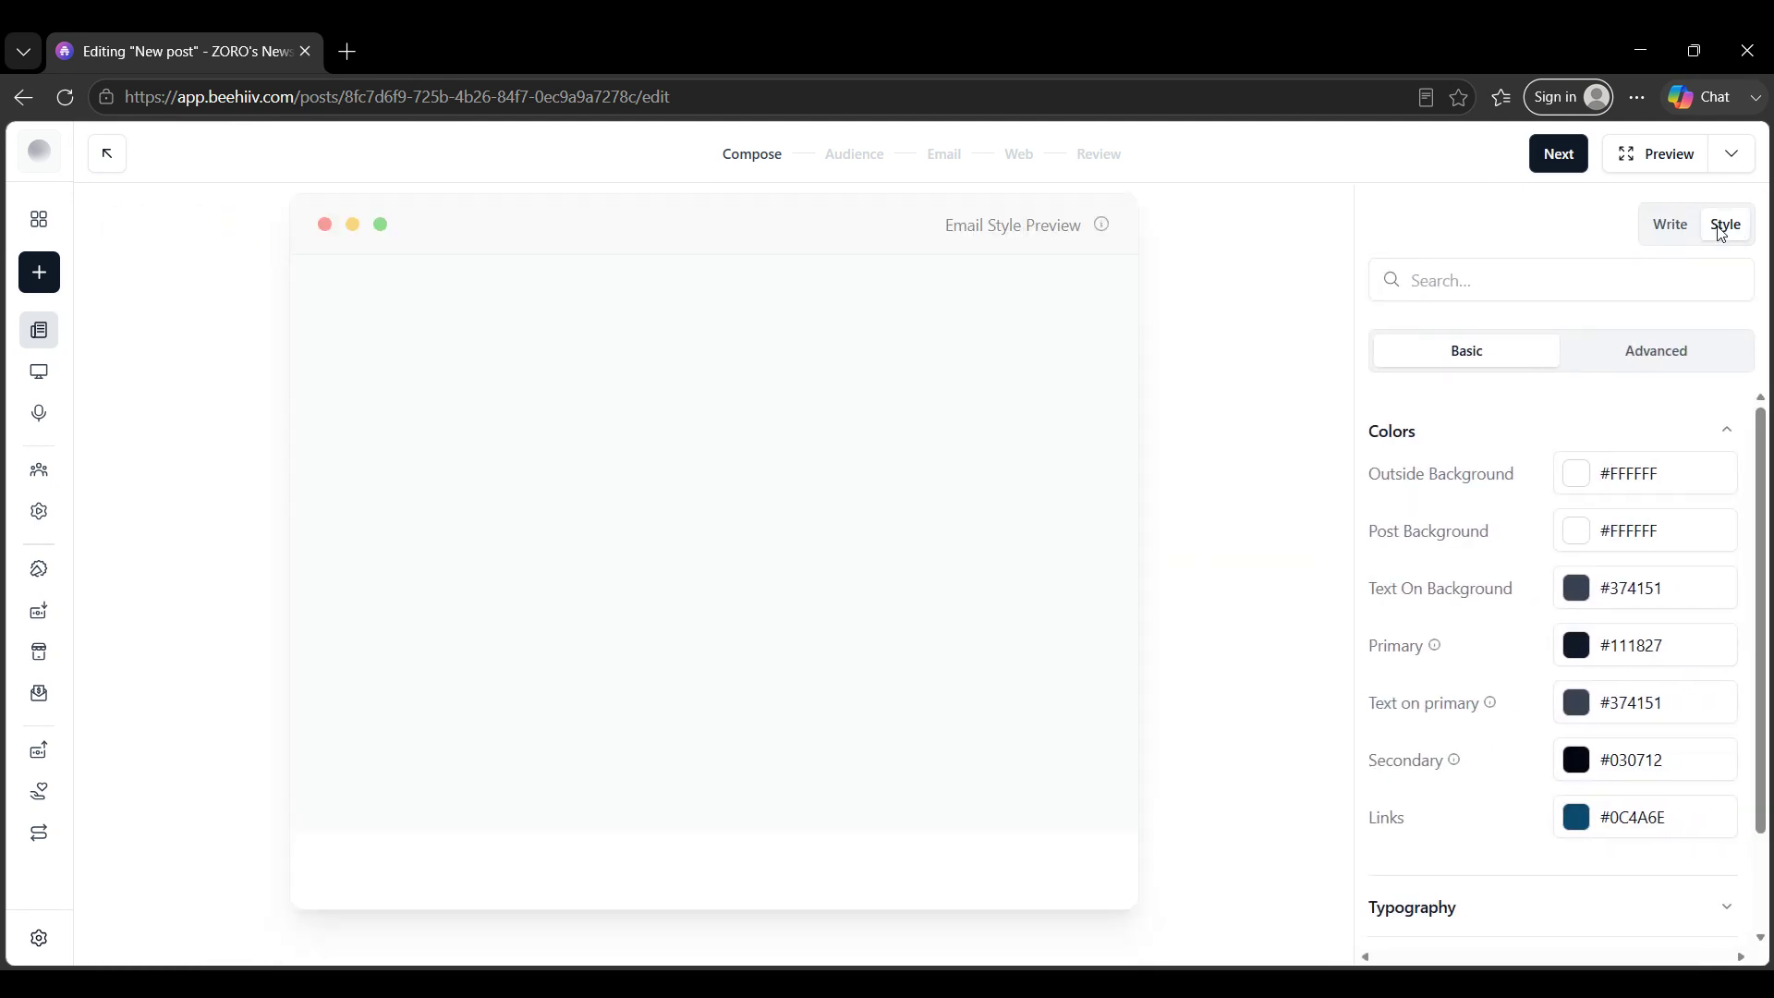
scroll(1458, 522, down, 1)
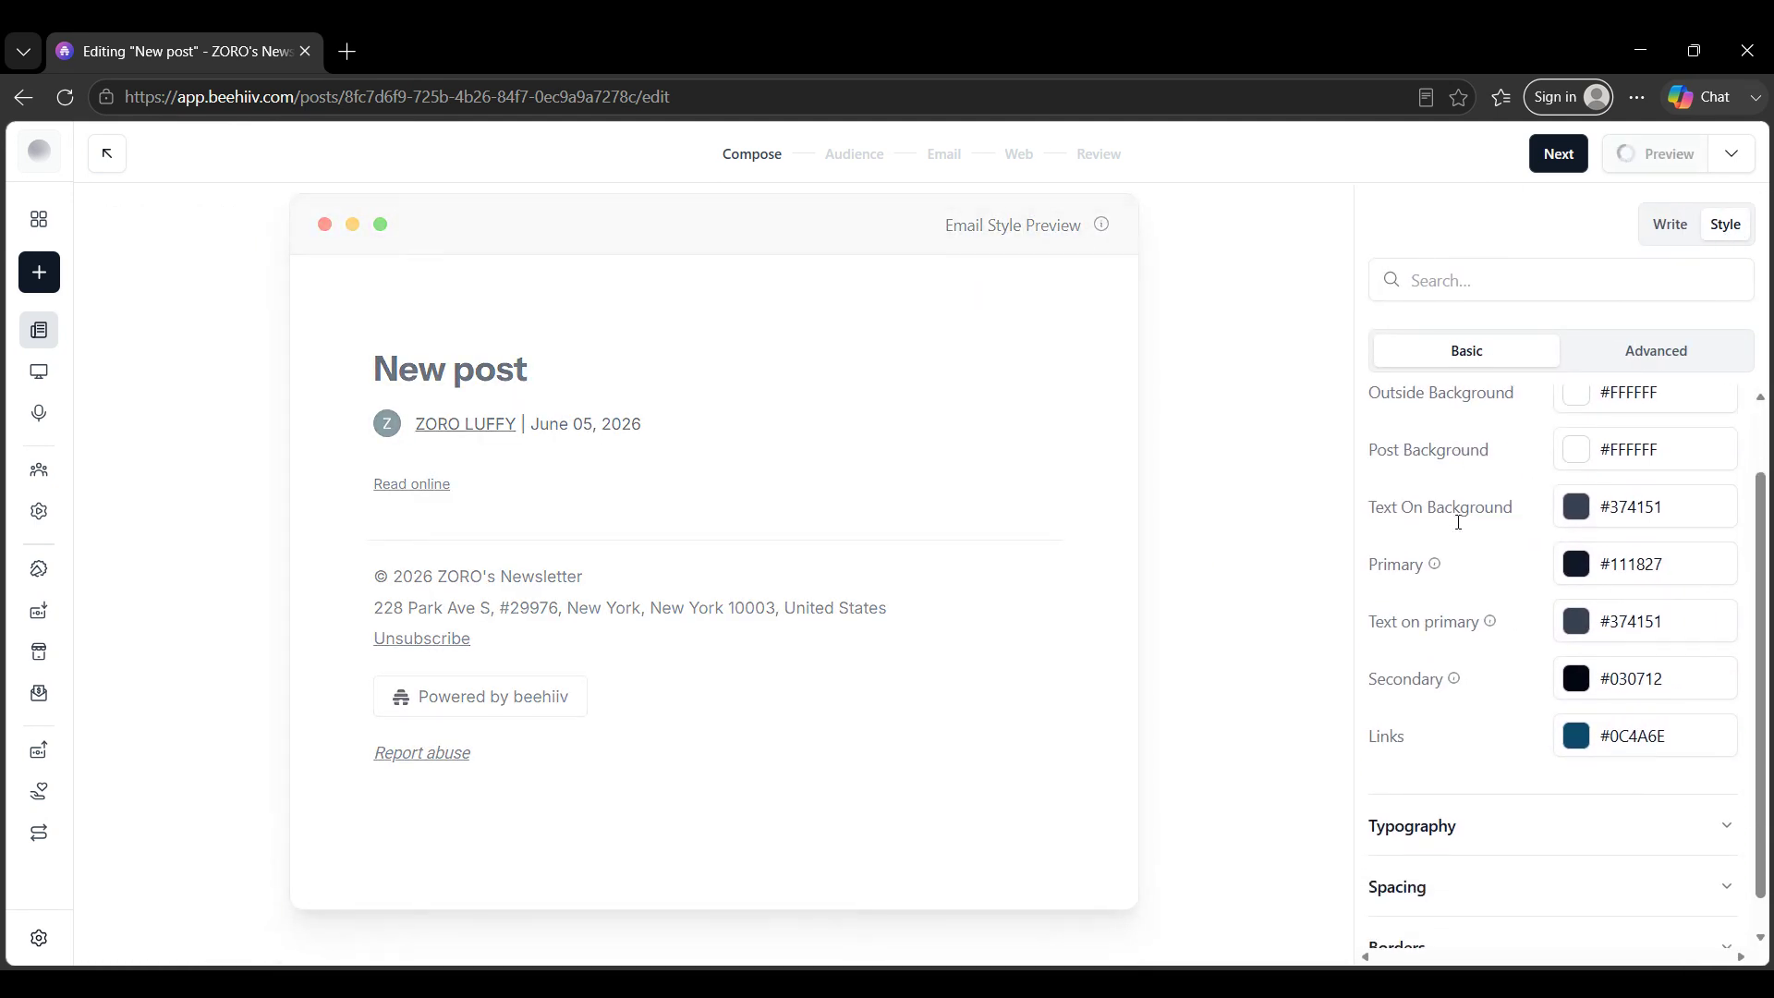
click(1593, 348)
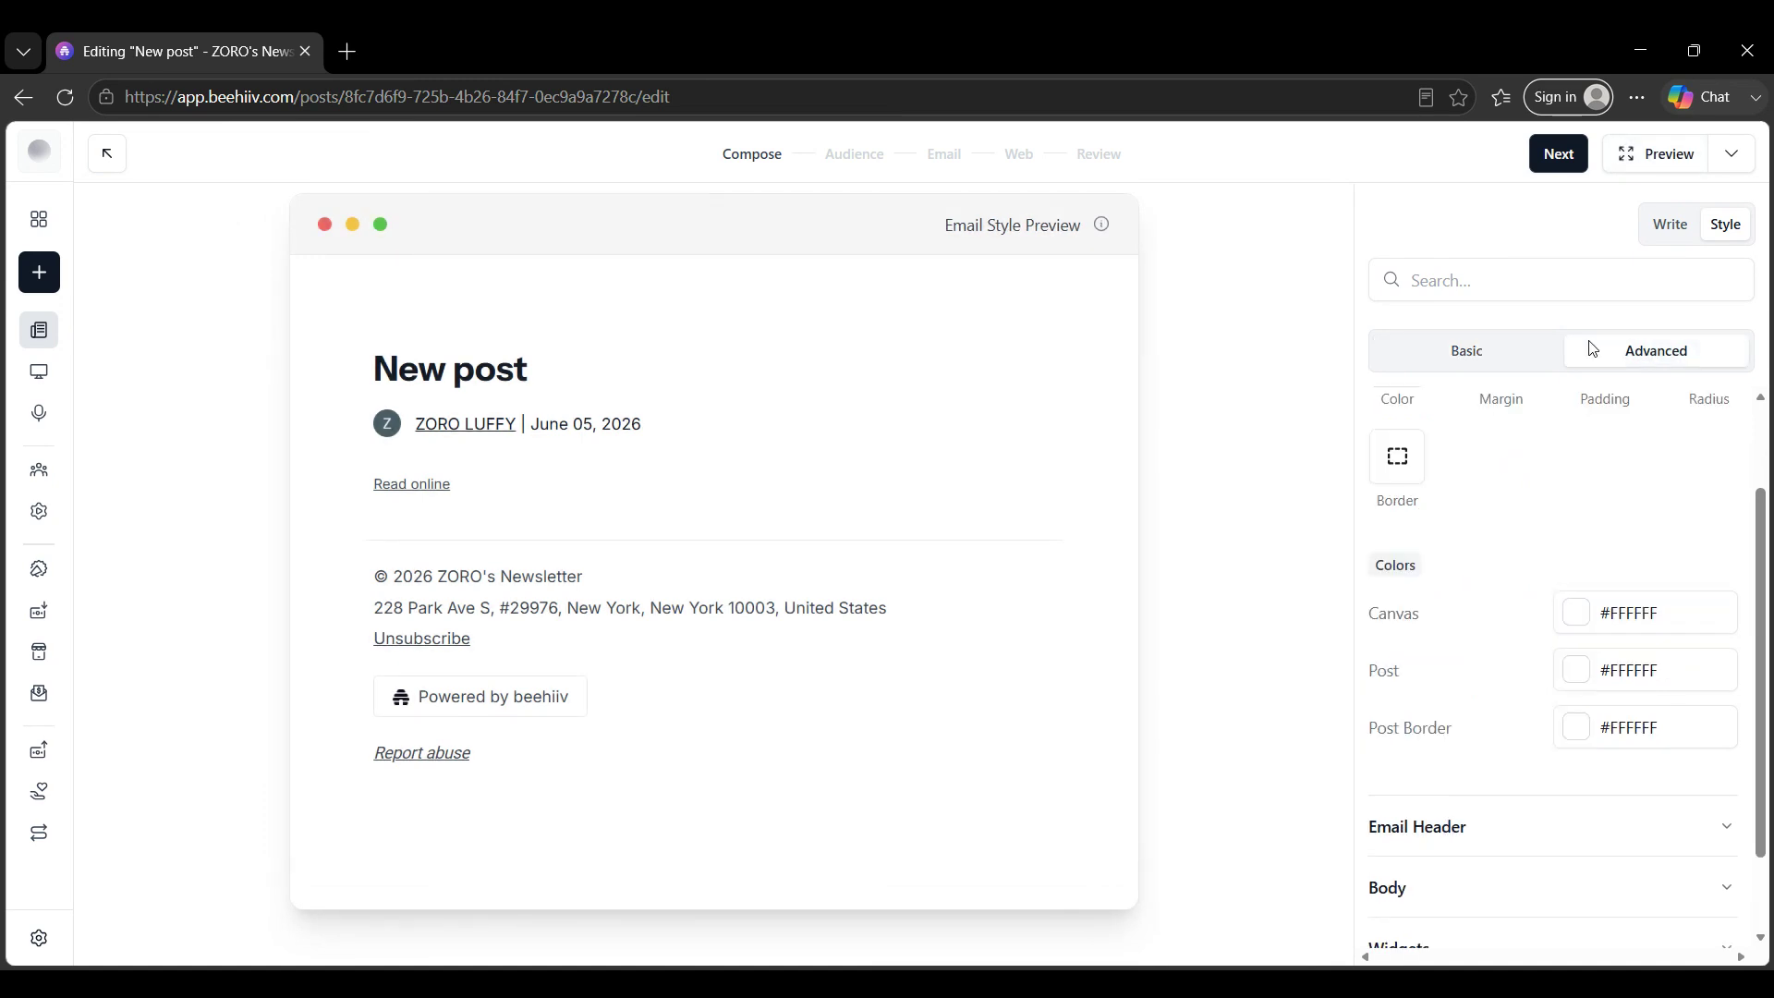
scroll(1541, 635, up, 2)
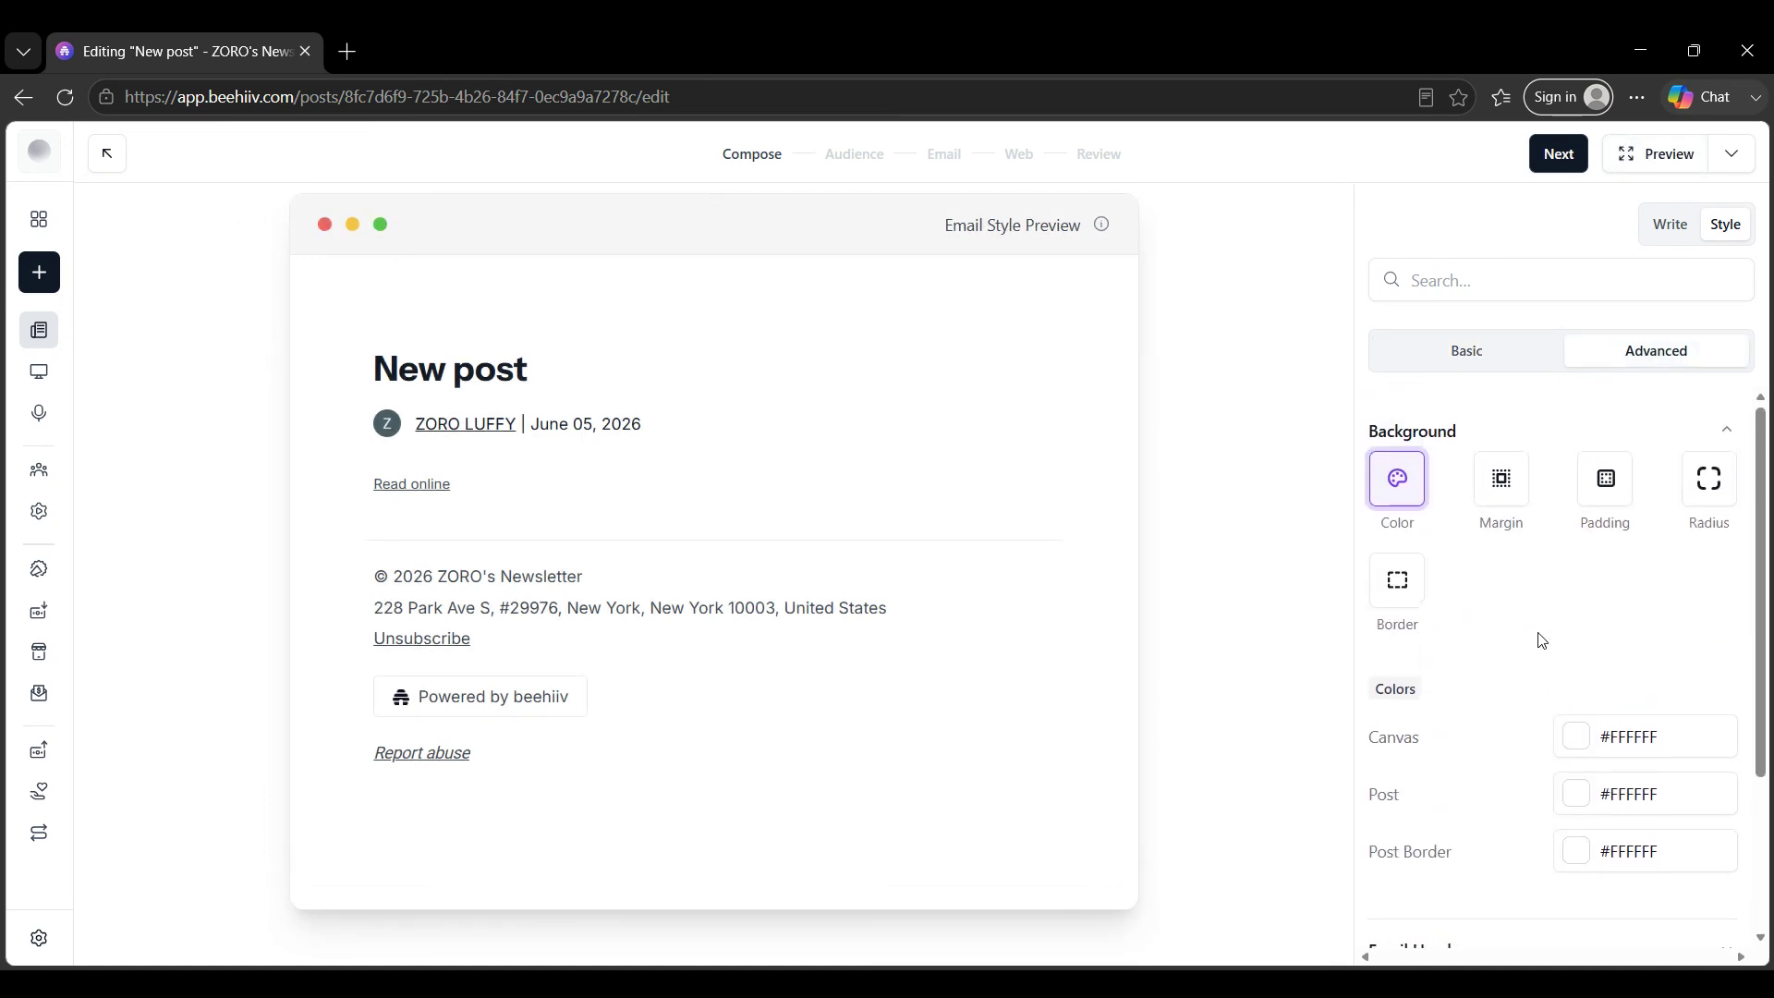
click(1691, 231)
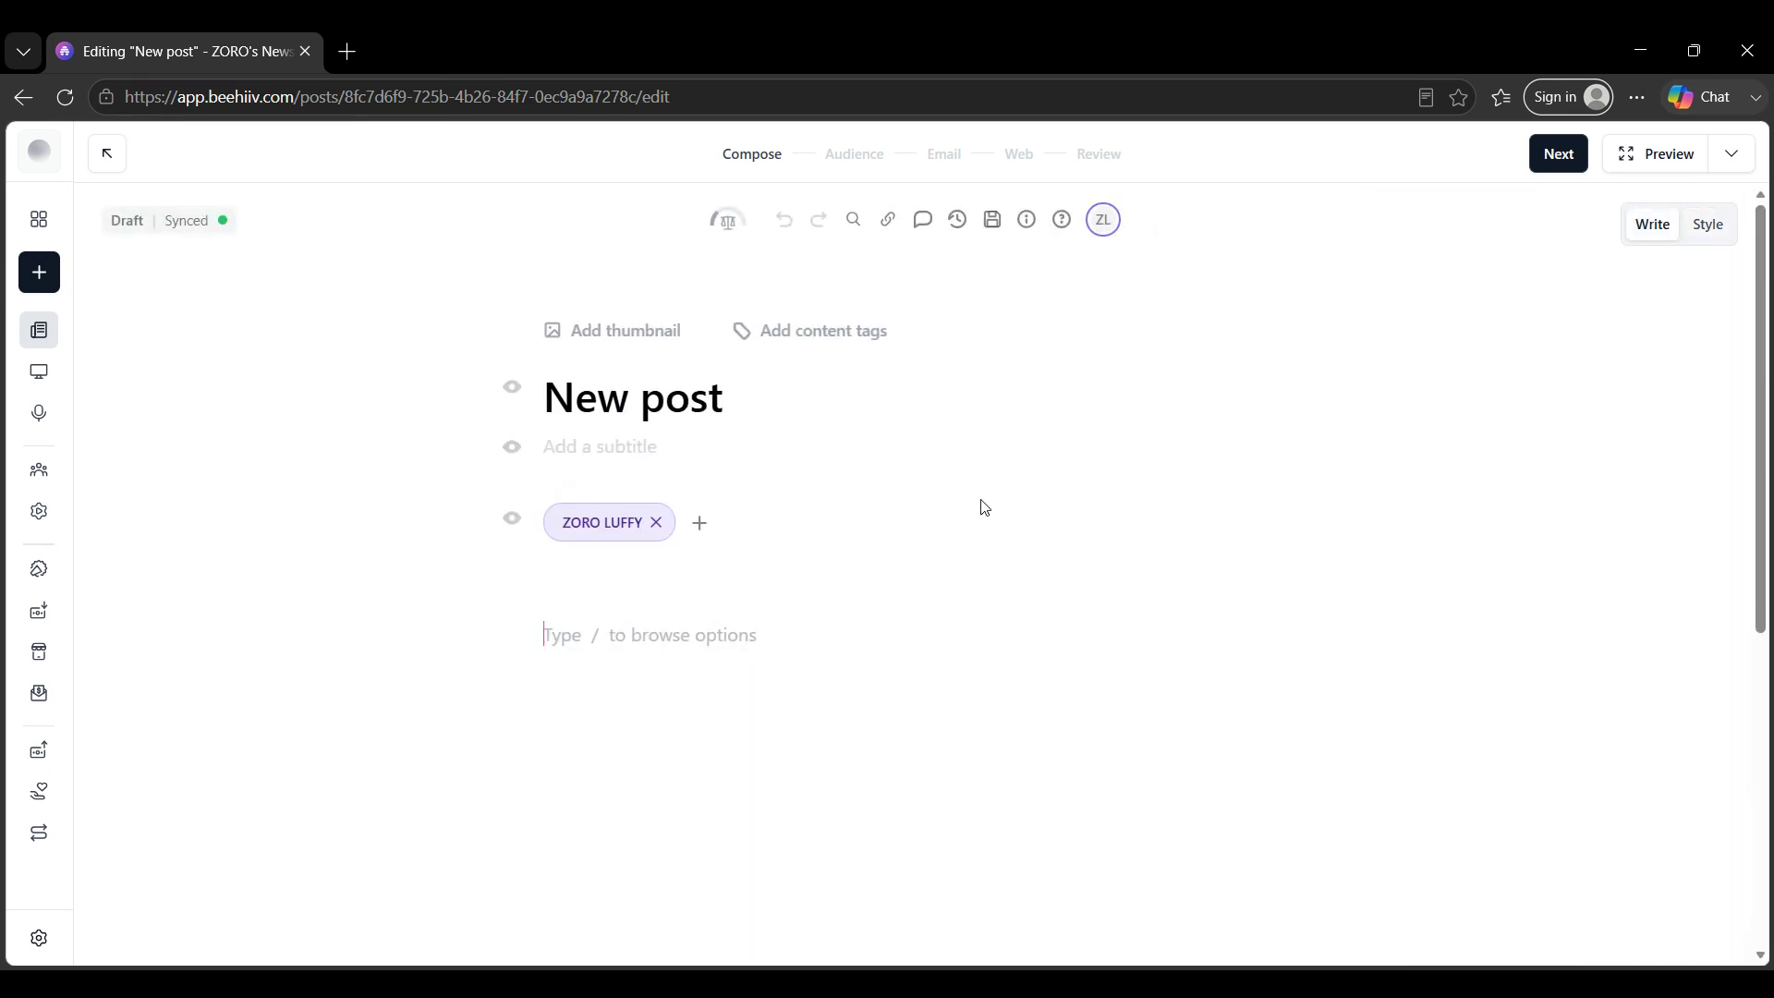
Step: Write "hii how are youu" as the body text of the new post
click(646, 446)
drag(724, 399, 546, 399)
click(704, 454)
click(731, 626)
text(hii)
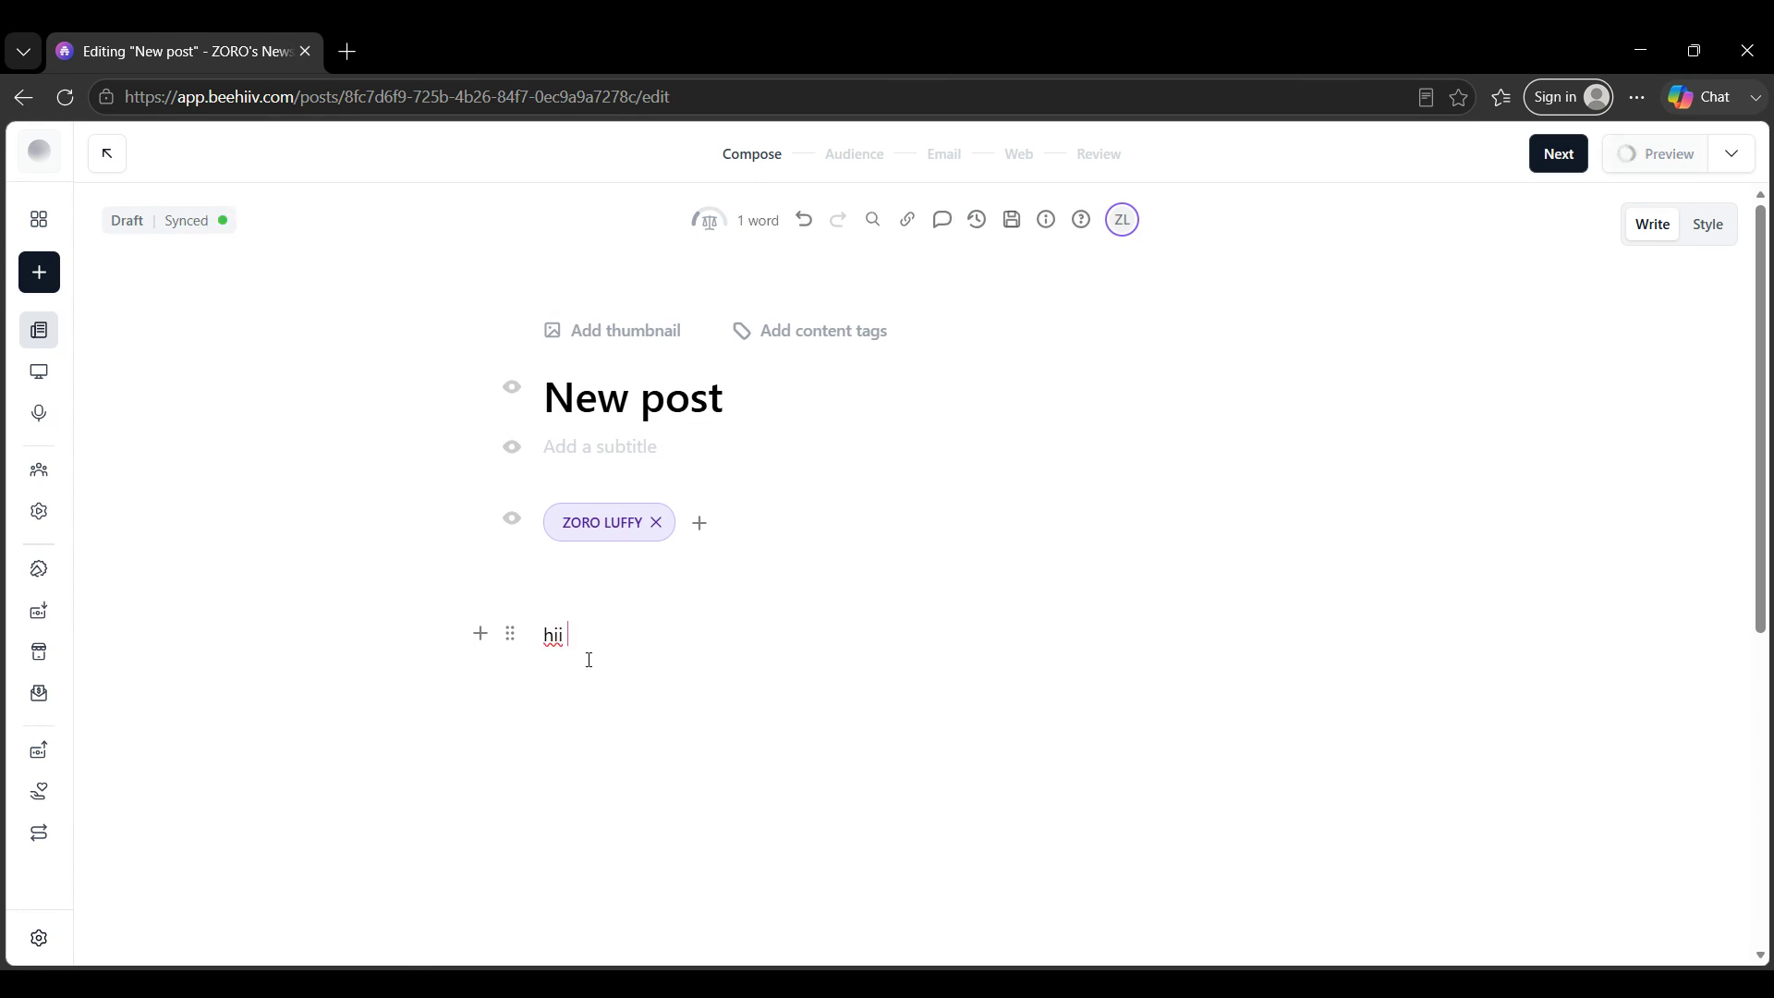
text( how are u=youuu)
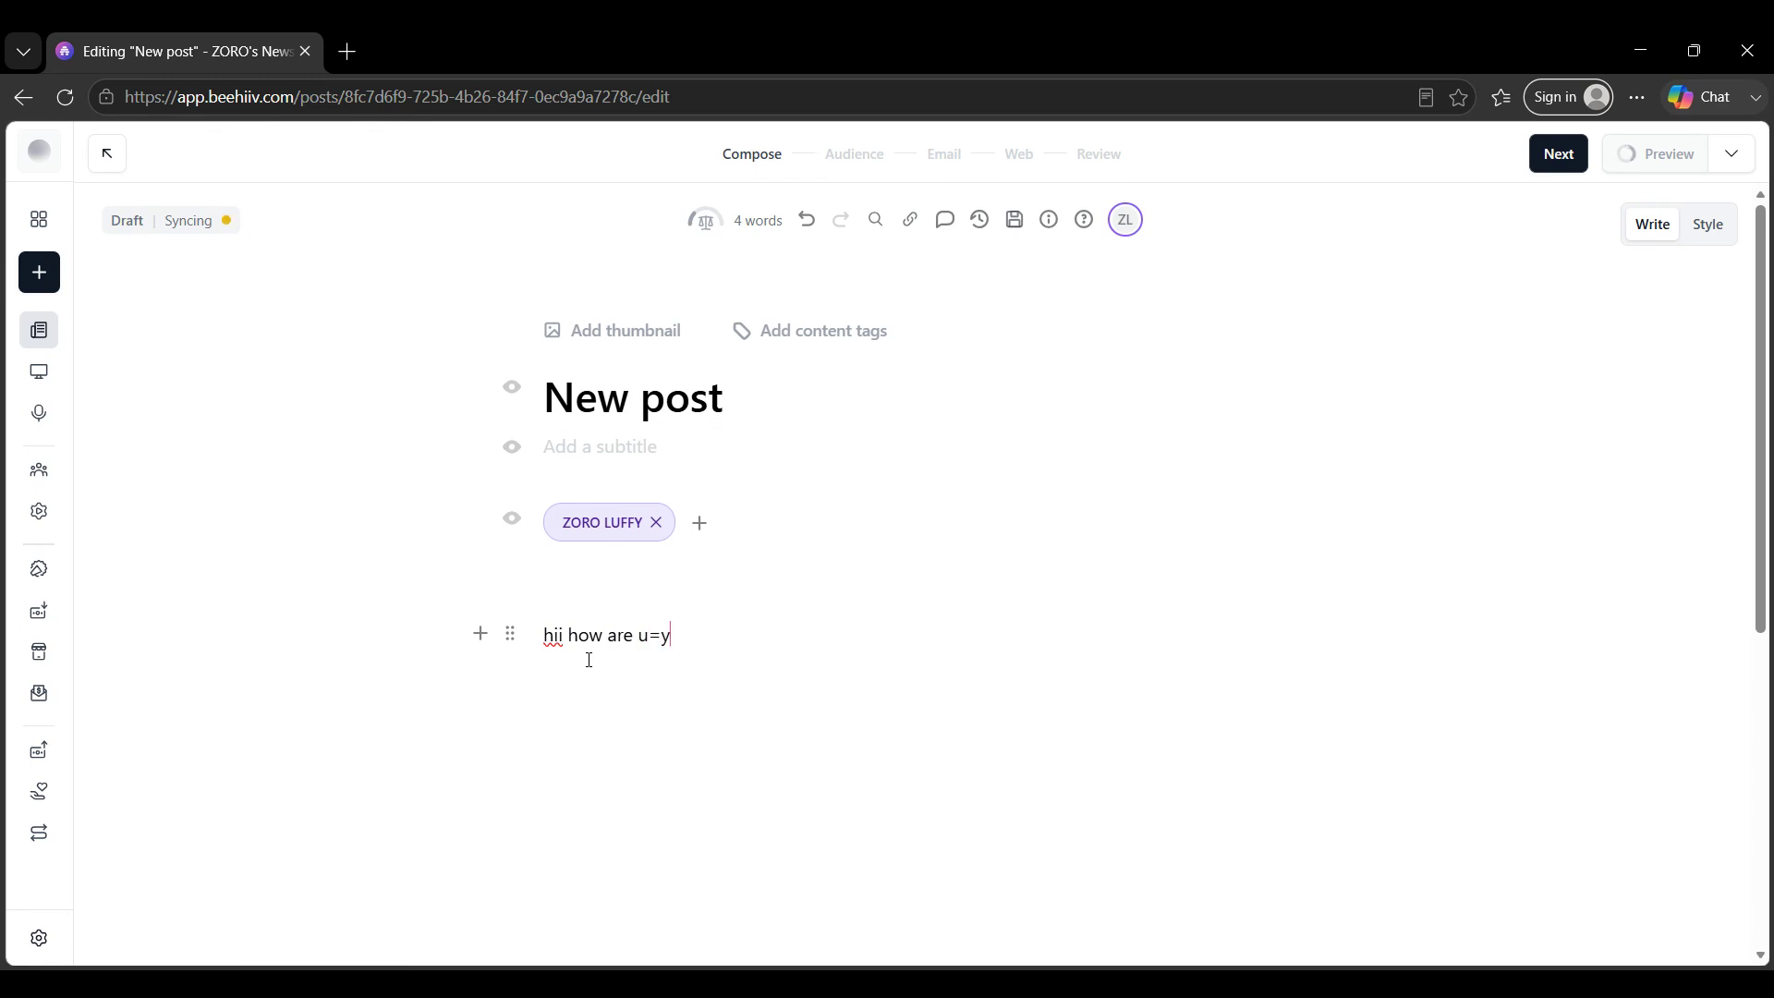
key(BackSpace)
key(BackSpace)
key(BackSpace)
key(BackSpace)
key(BackSpace)
key(BackSpace)
key(BackSpace)
text(youu)
Step: Open the list of insertable content blocks below the body text and look through it
click(480, 634)
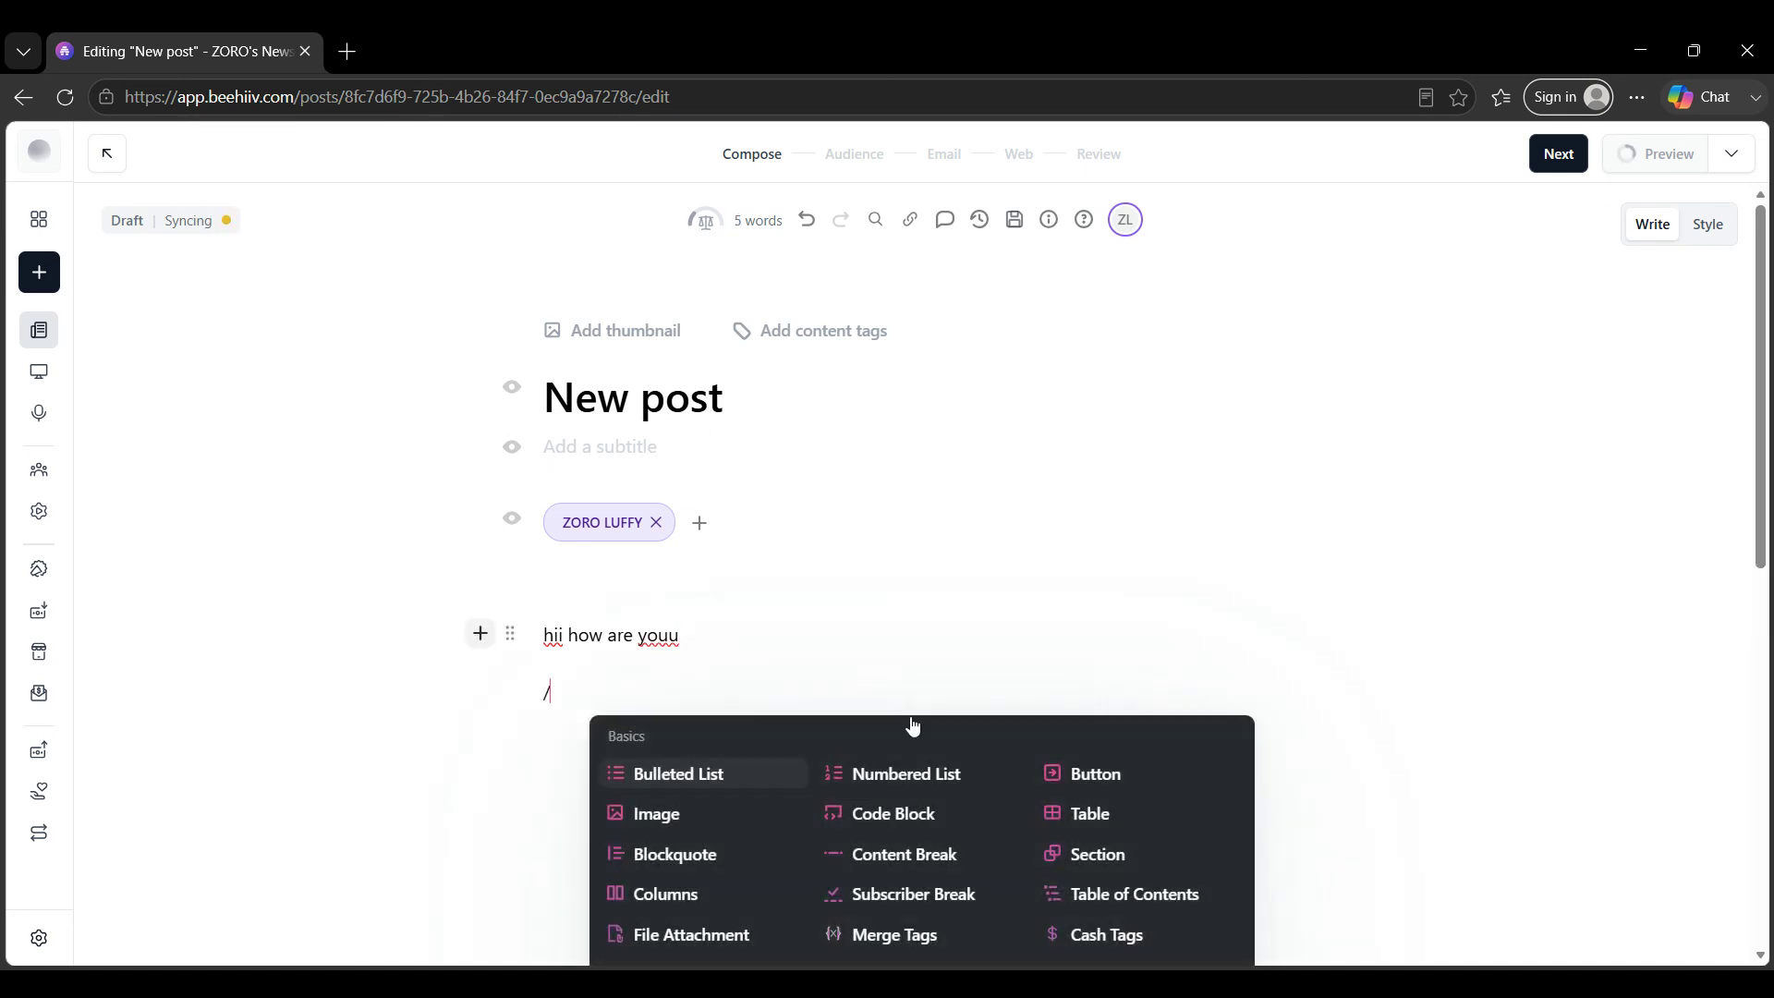
scroll(929, 736, down, 2)
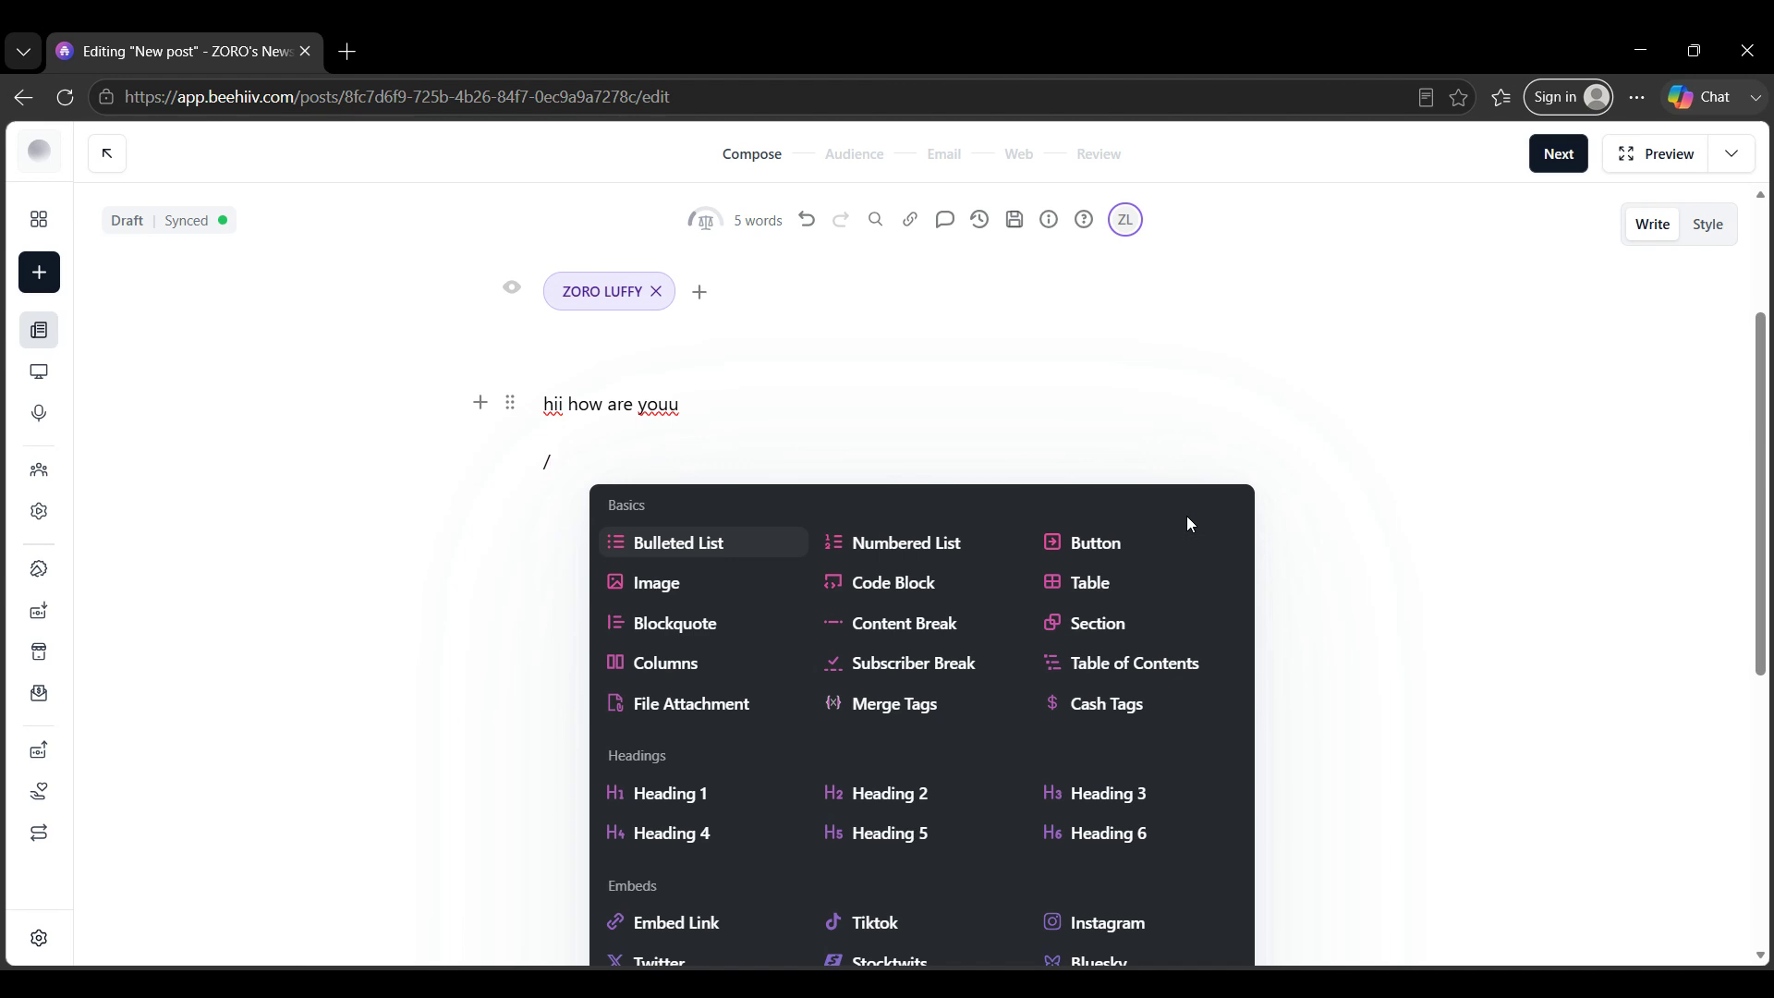
Step: Examine the post's advanced Email Header and Email Footer styles and its basic color settings
click(1710, 227)
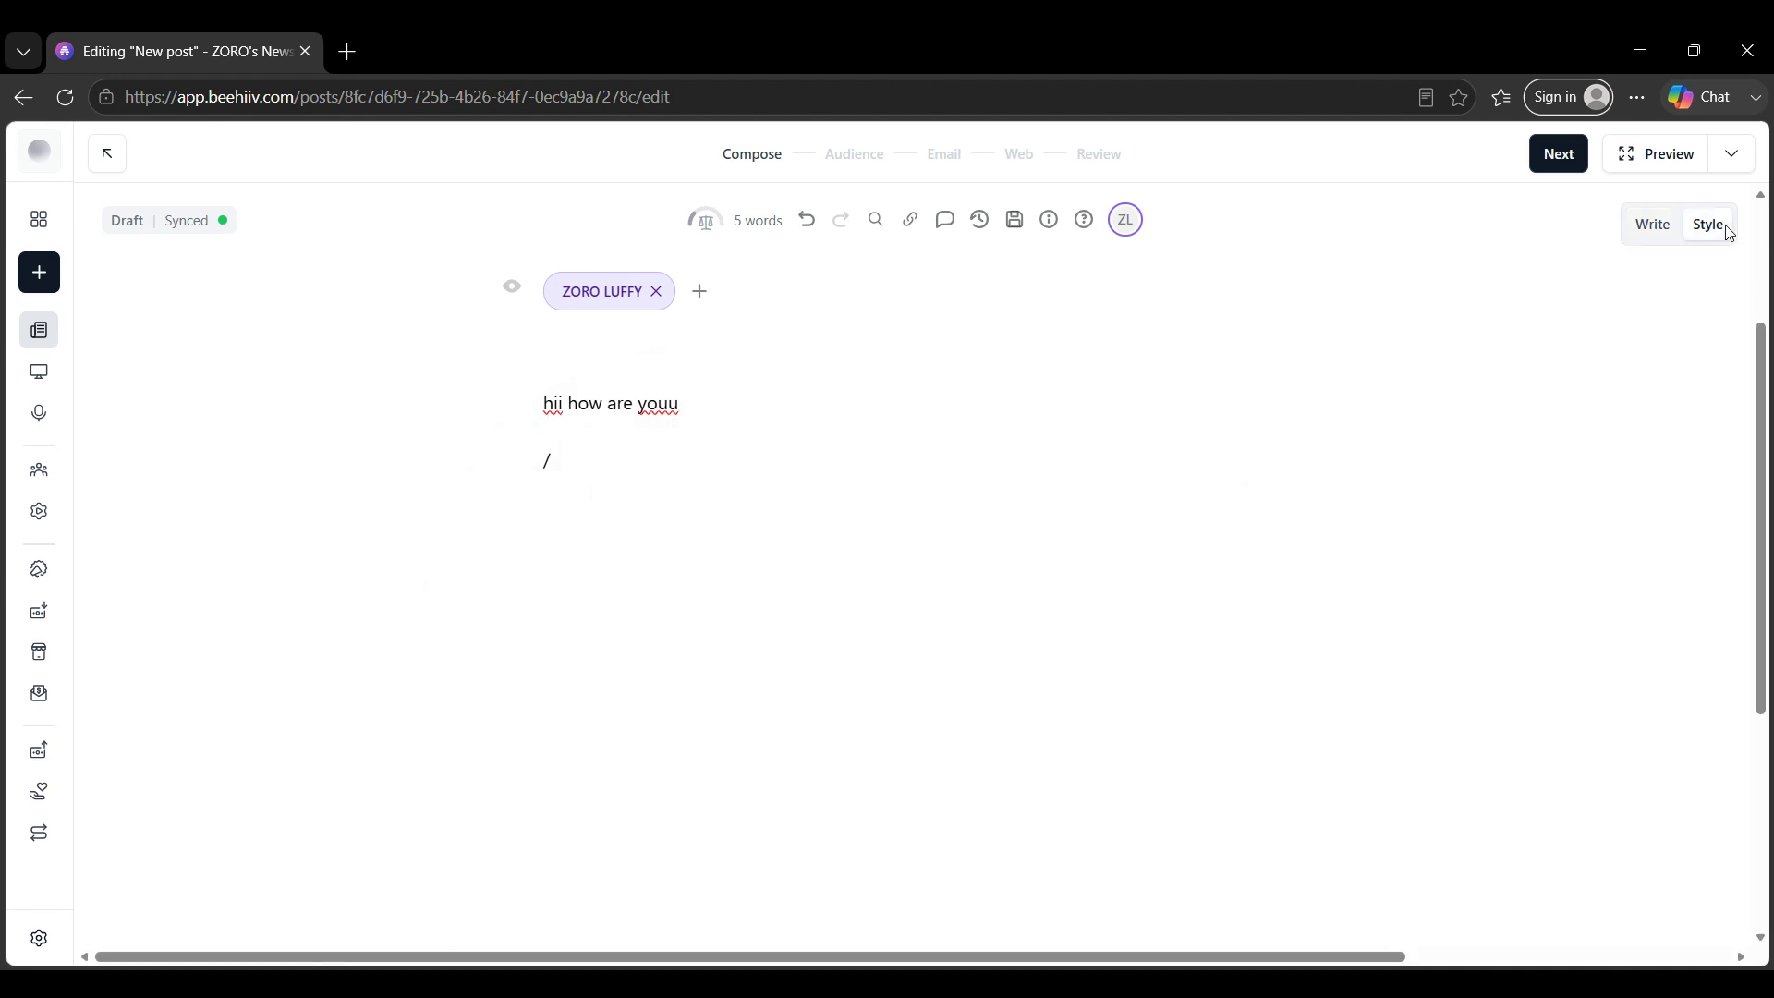
click(1616, 365)
scroll(1544, 796, down, 3)
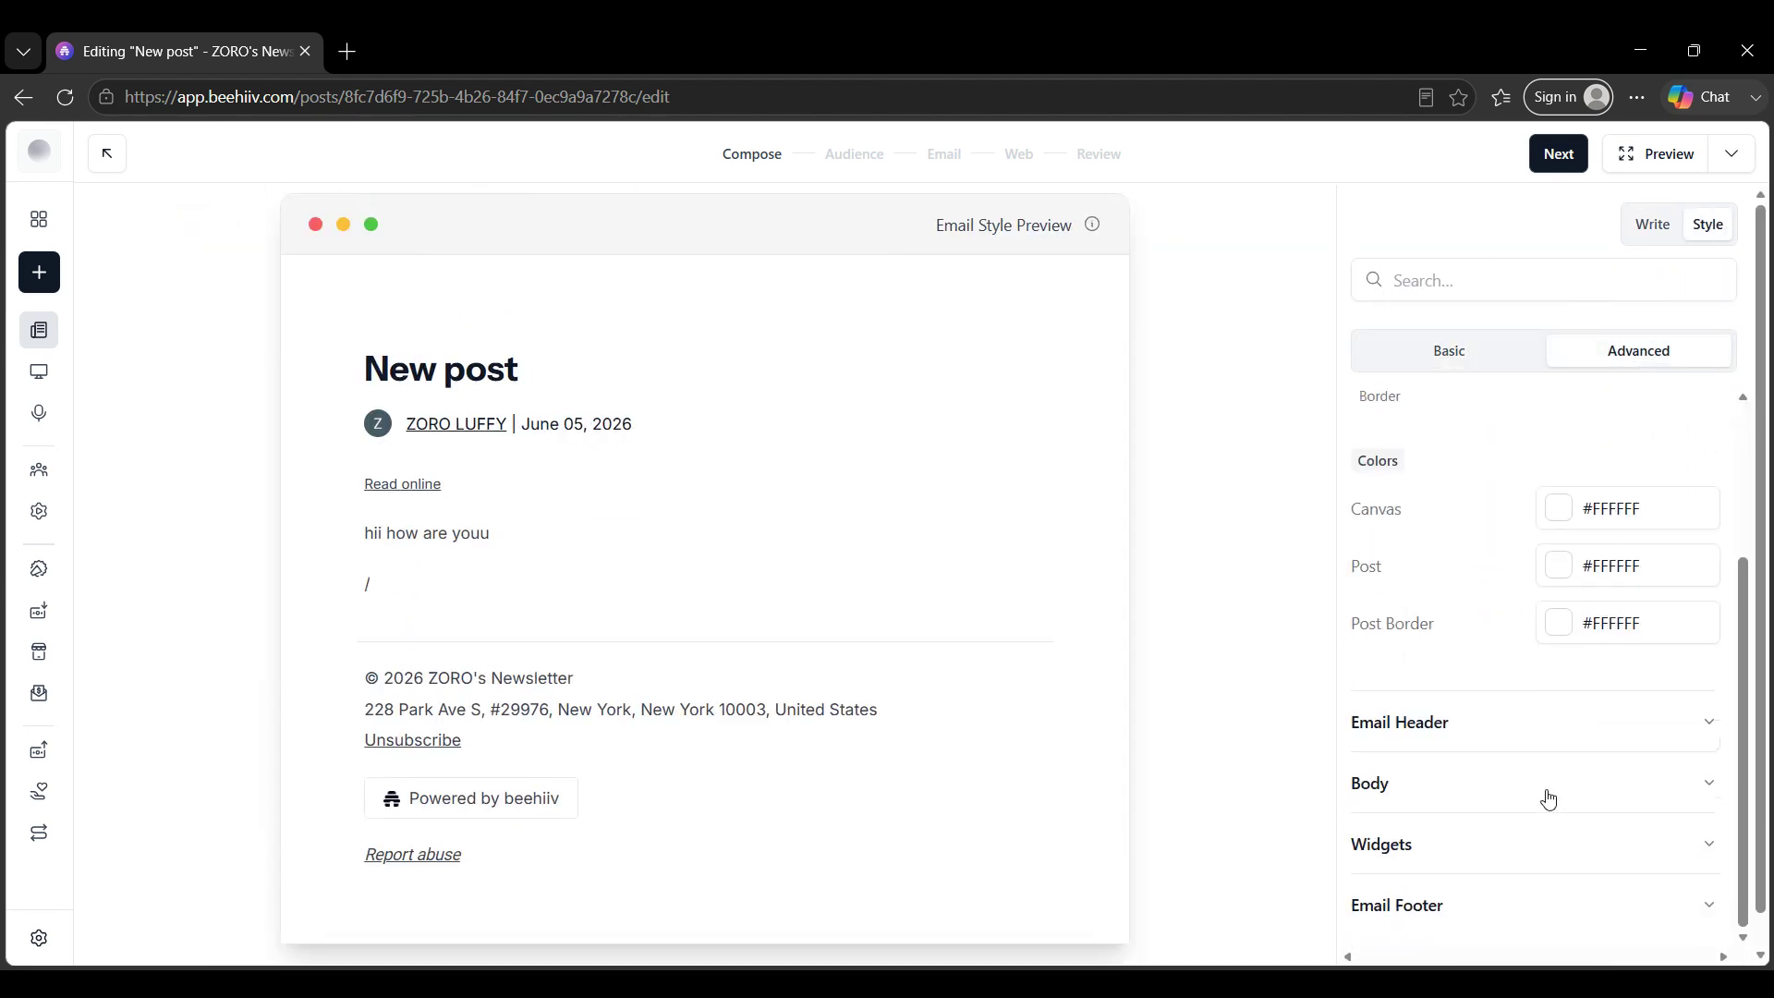
click(1582, 736)
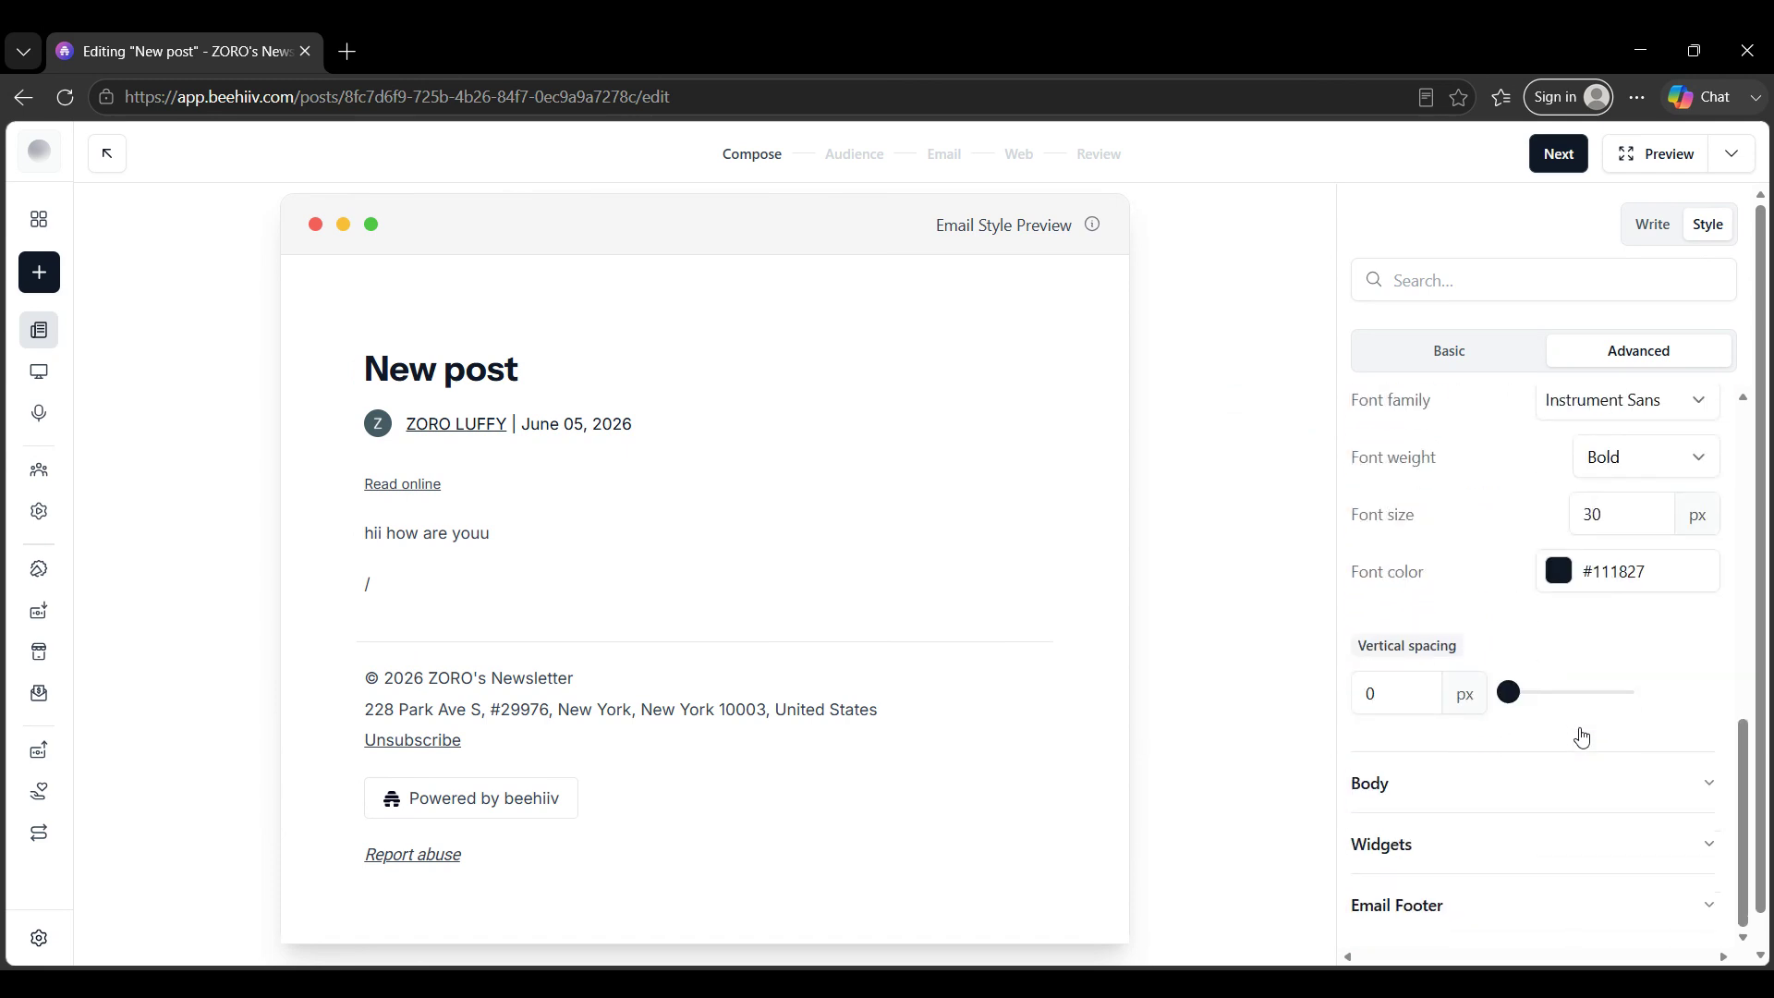
click(1516, 907)
scroll(1479, 851, down, 5)
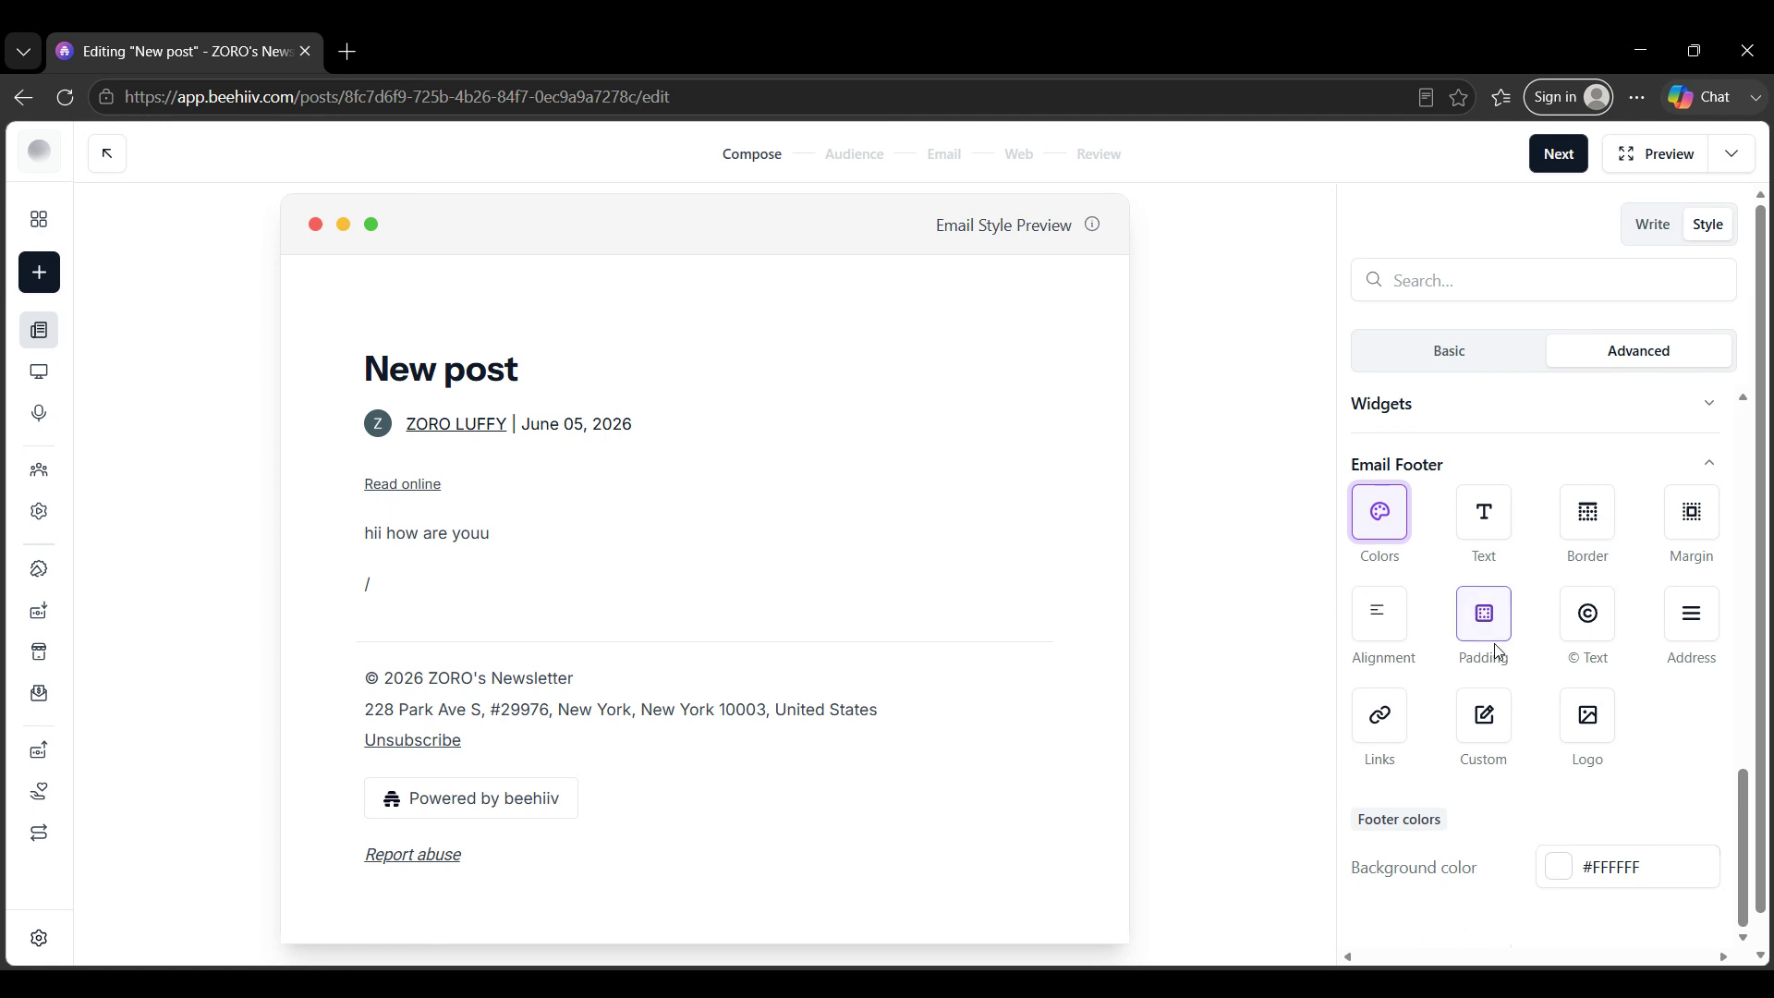
click(1480, 365)
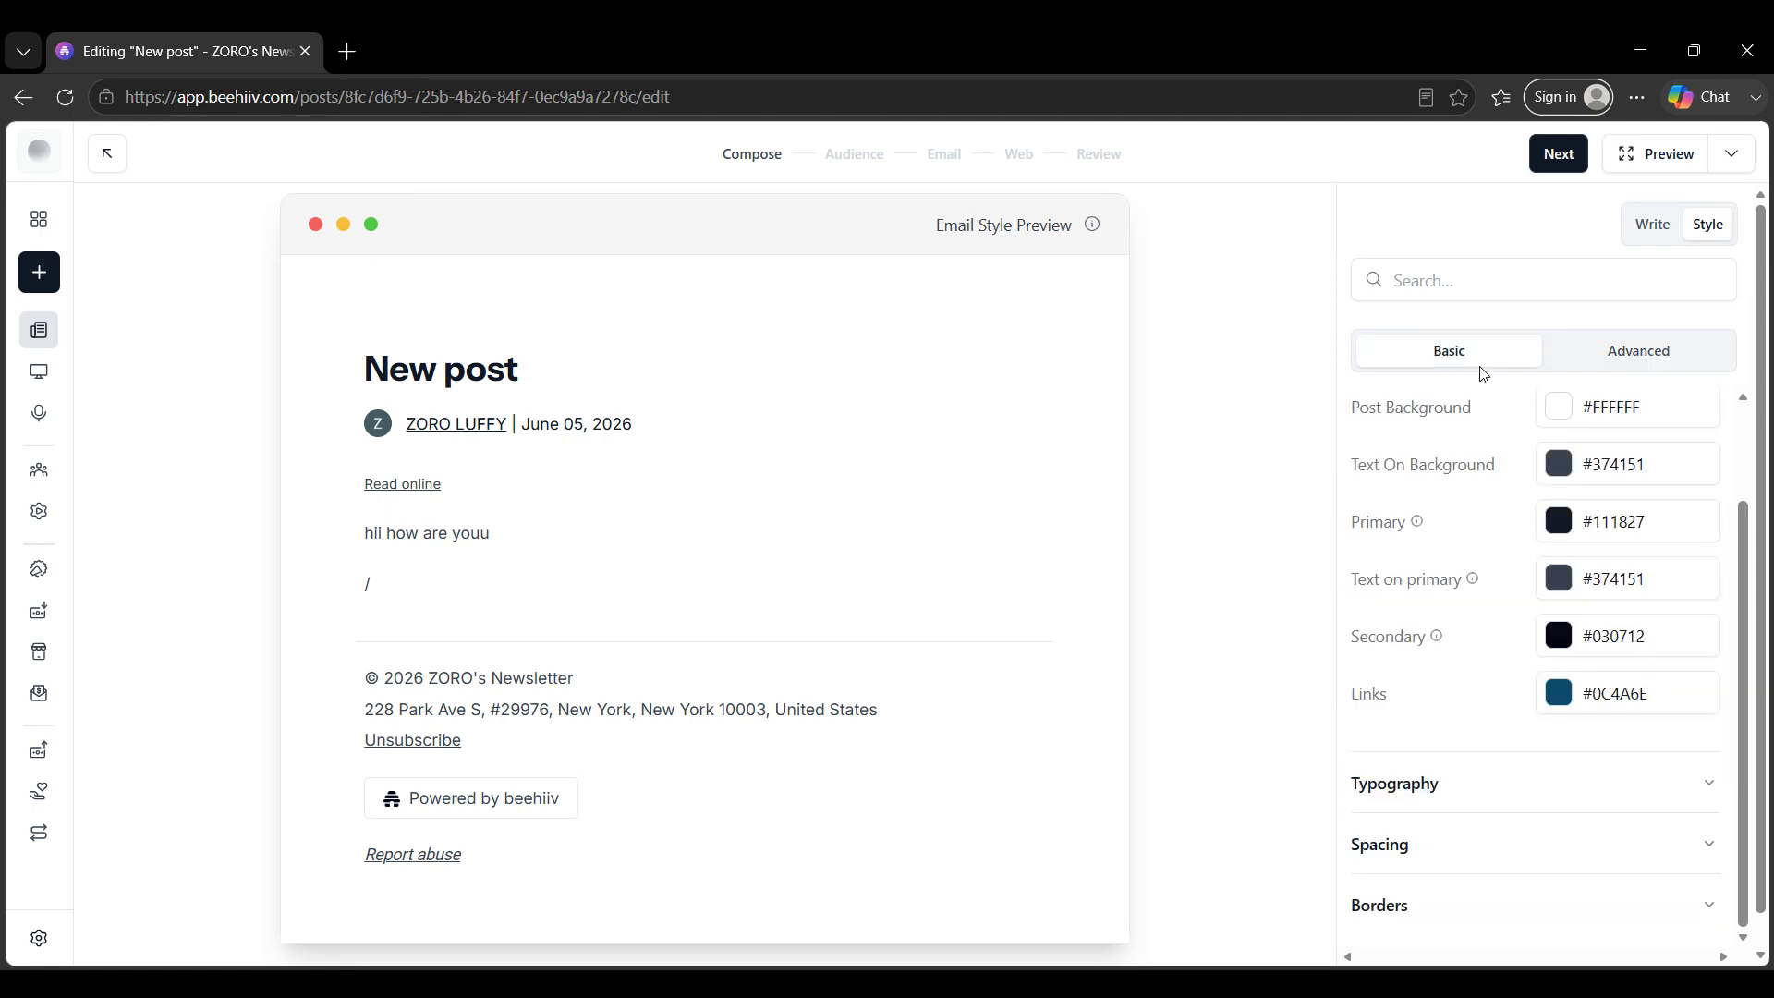
scroll(1539, 832, down, 1)
scroll(1487, 693, up, 1)
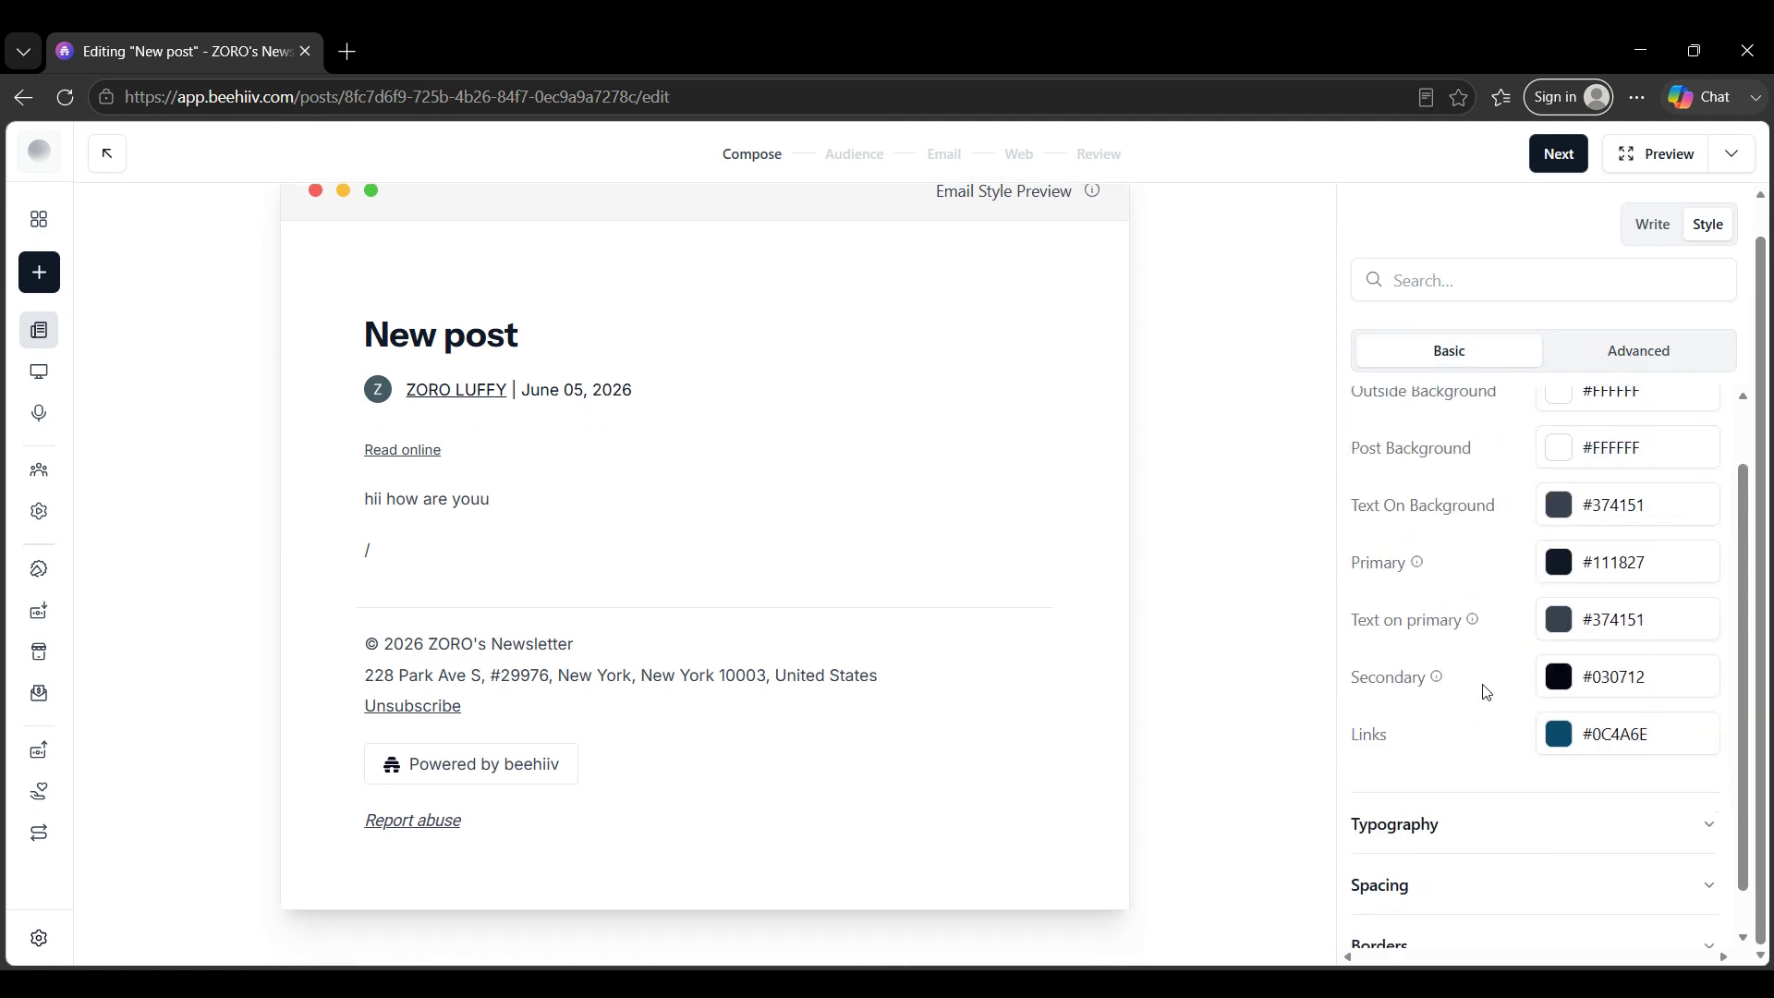
scroll(1483, 693, up, 1)
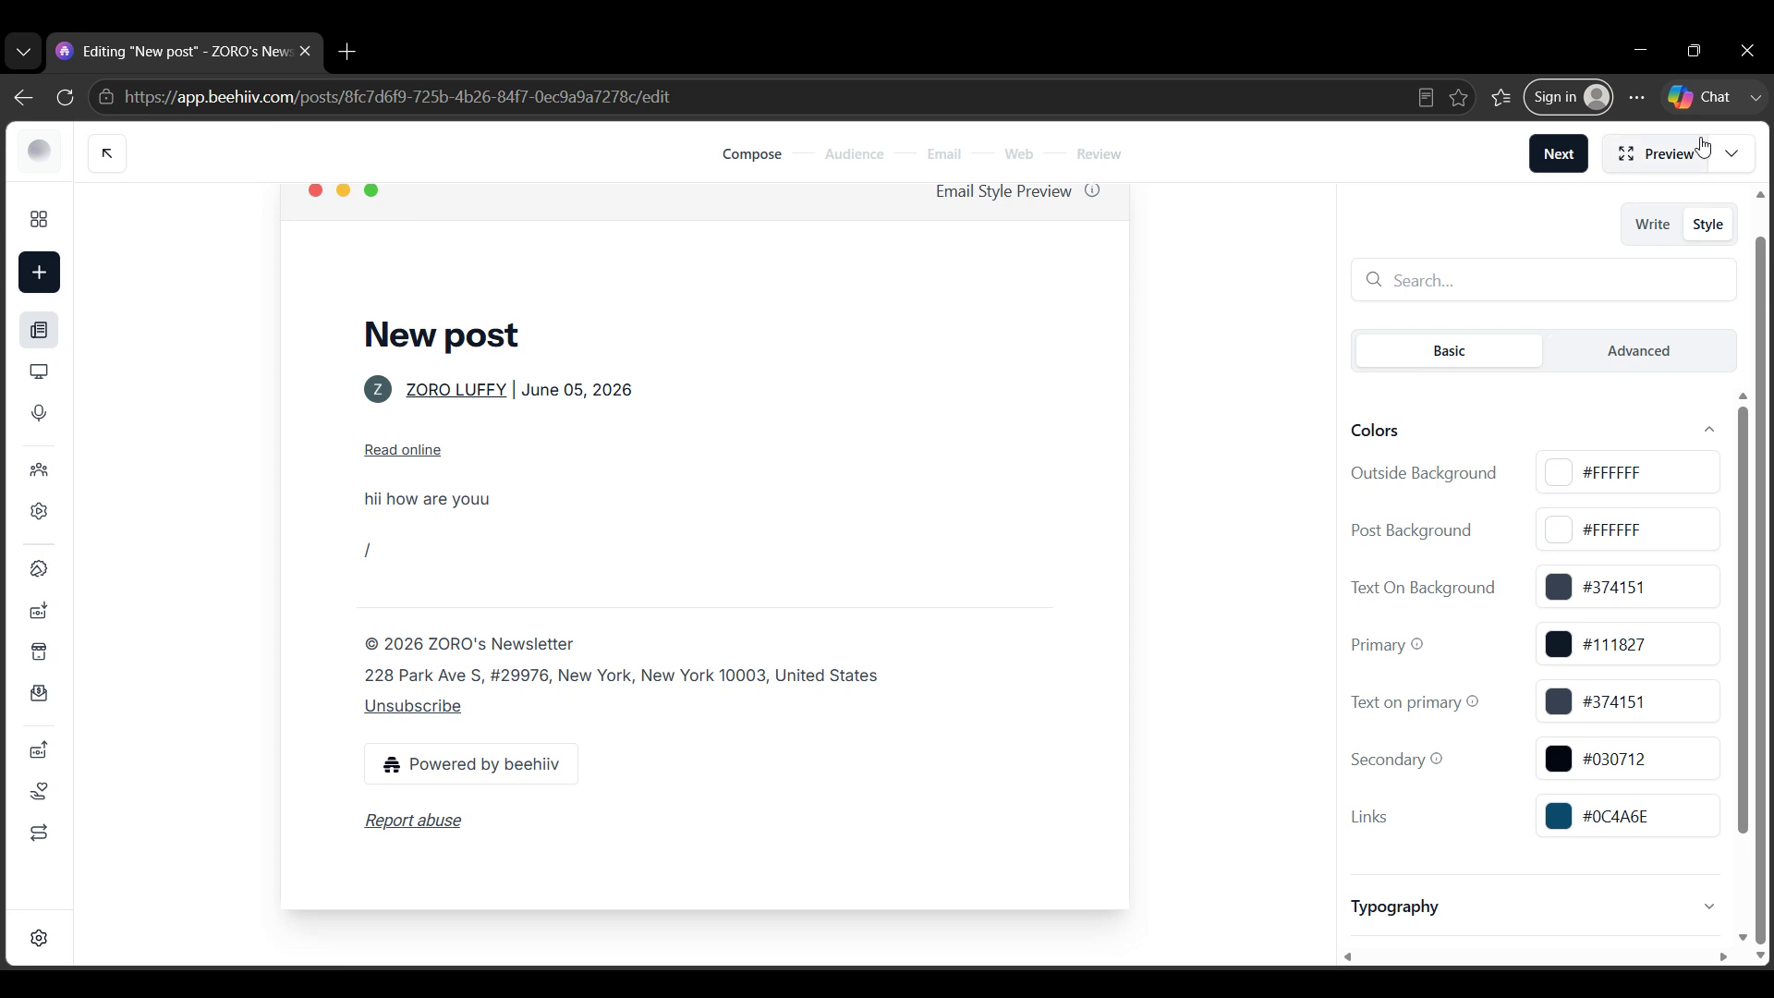
Step: Preview the email version of the post in the mobile and desktop layouts, and close the preview
click(1663, 155)
click(301, 181)
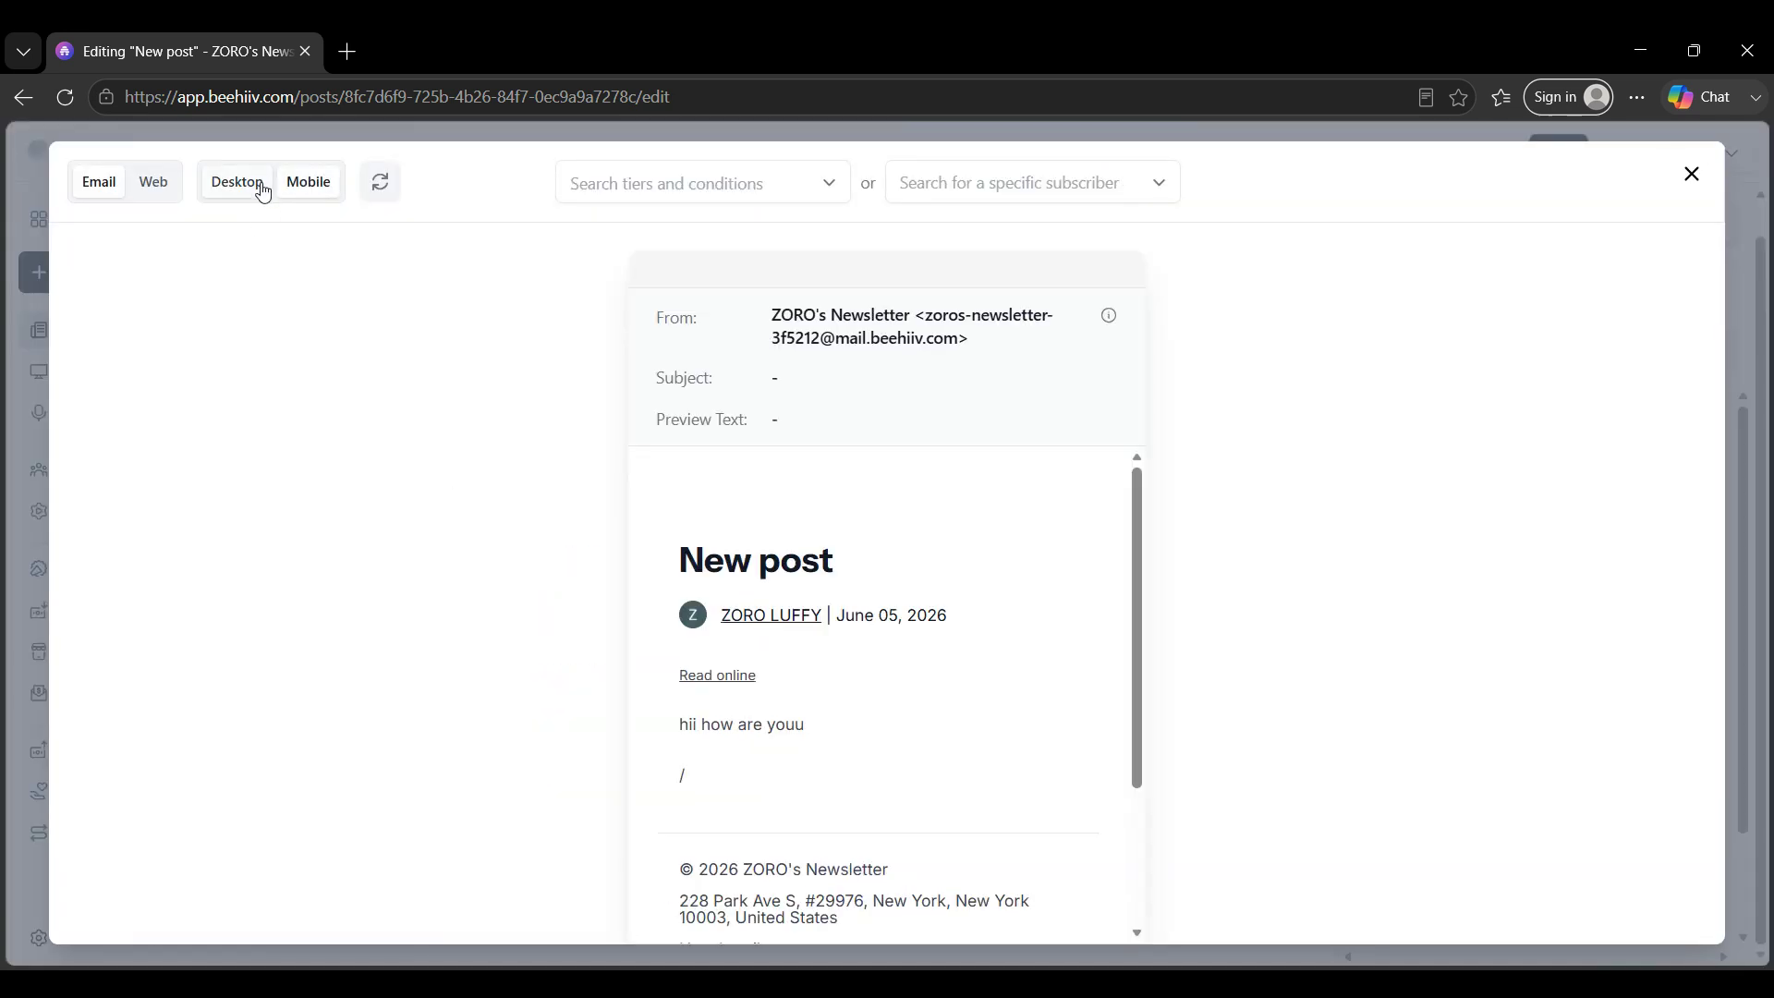
click(259, 182)
scroll(950, 574, down, 3)
scroll(939, 574, up, 3)
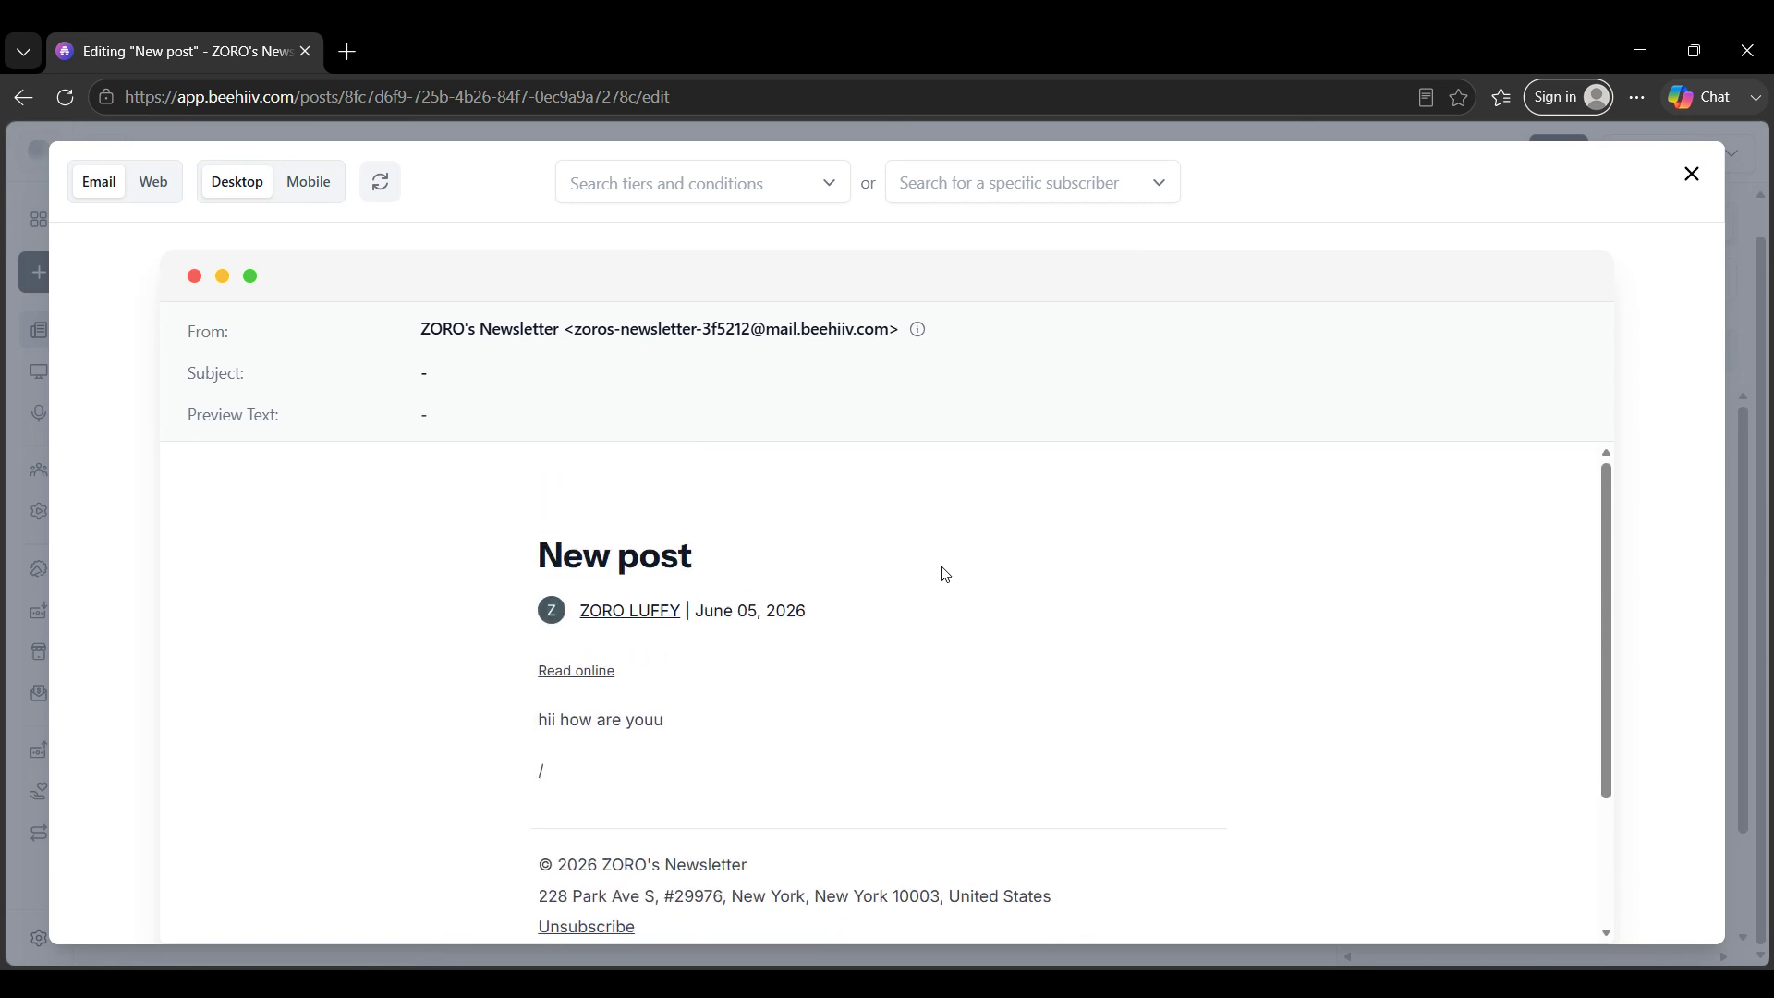
click(326, 204)
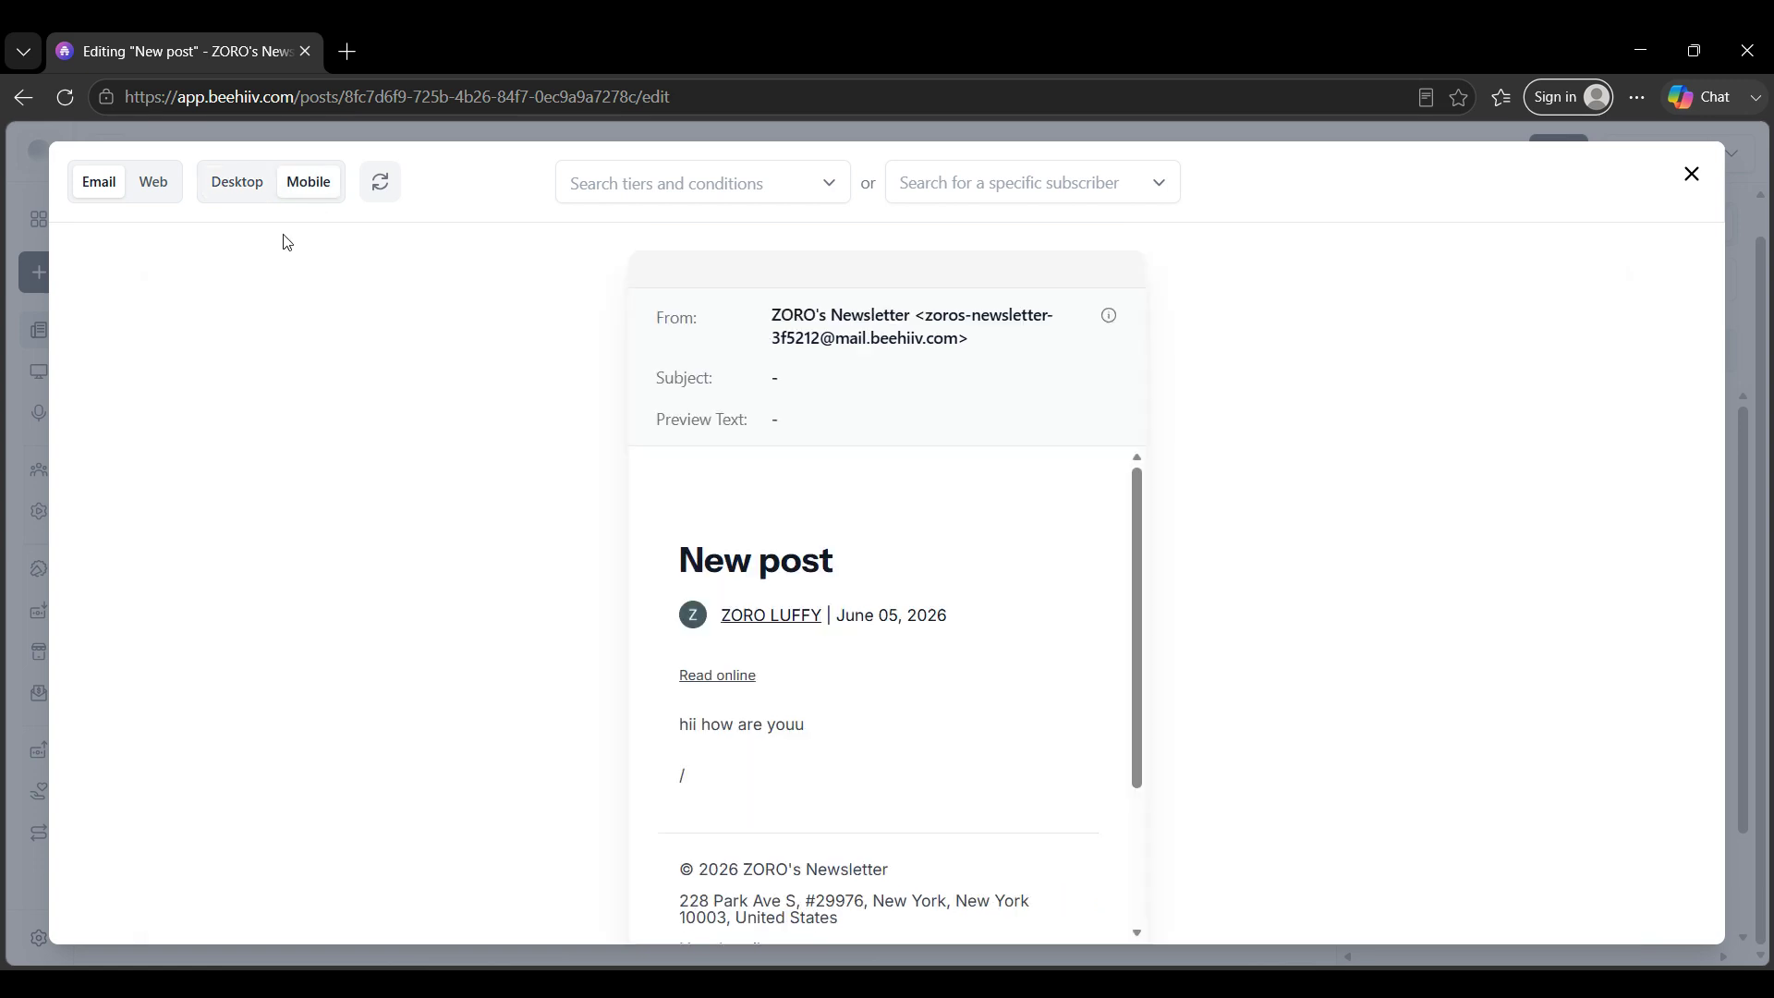
scroll(806, 808, down, 3)
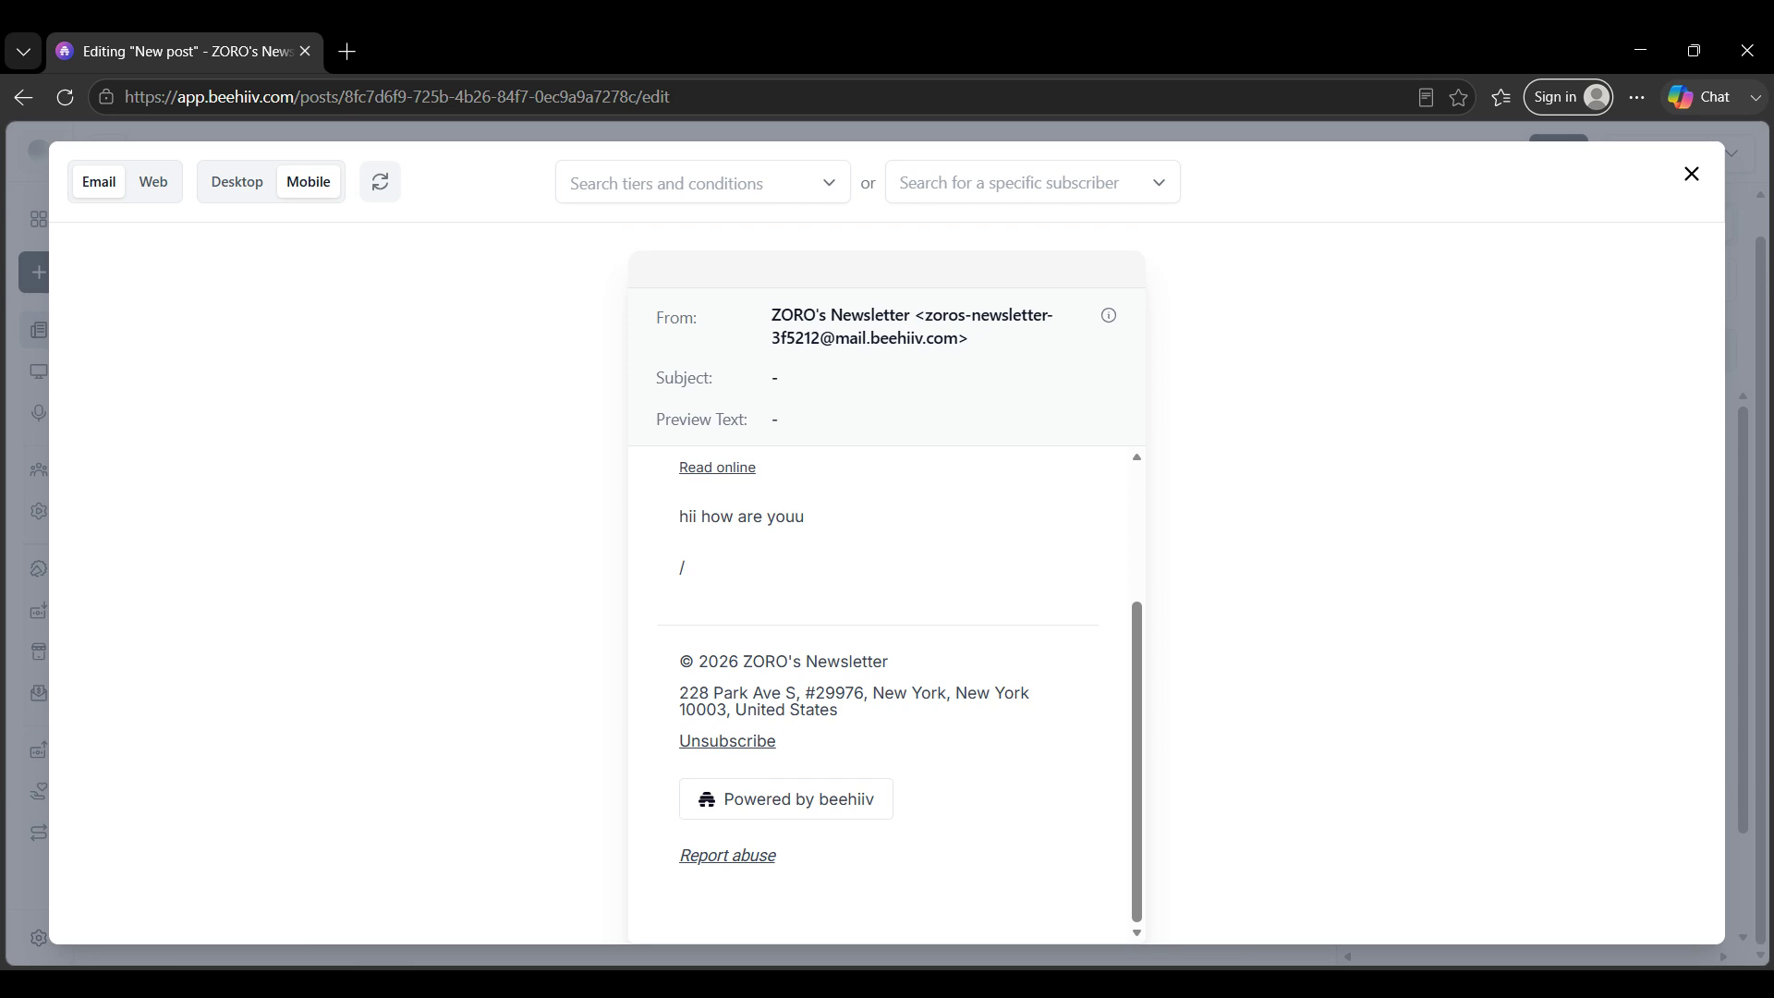
click(1692, 173)
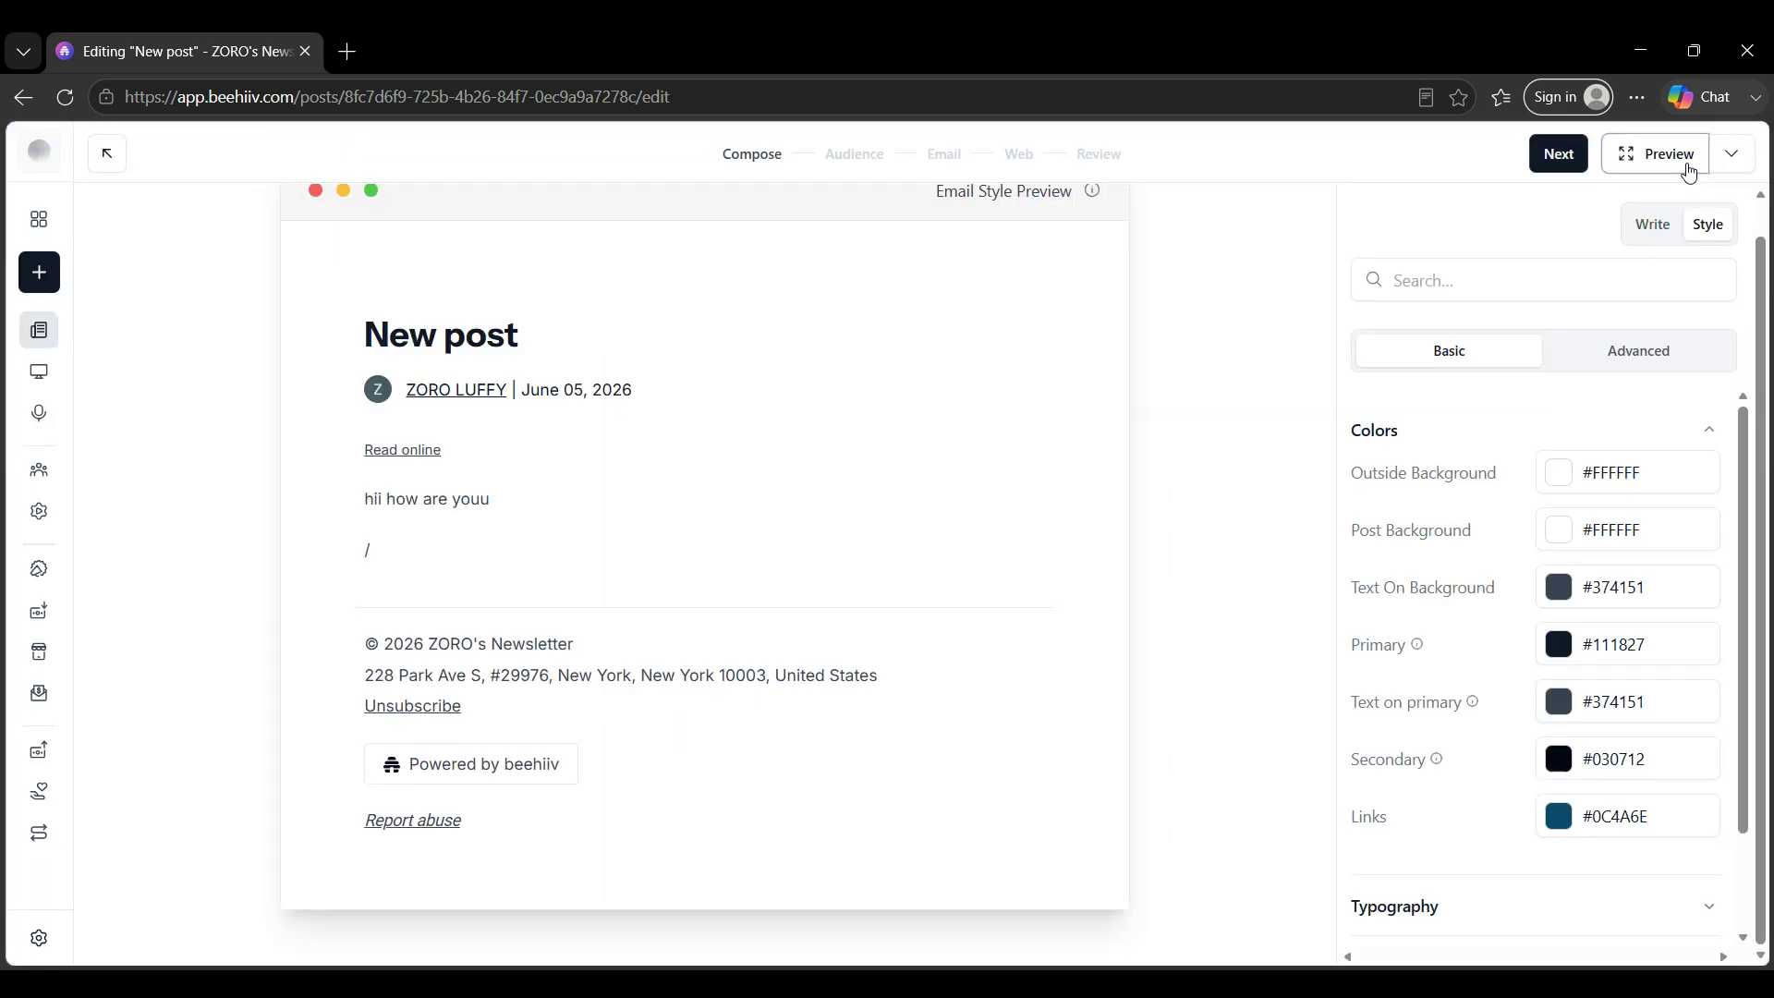
Step: Return to the writing view and check the dialog for saving the post as a template, closing it without saving
scroll(1167, 325, up, 1)
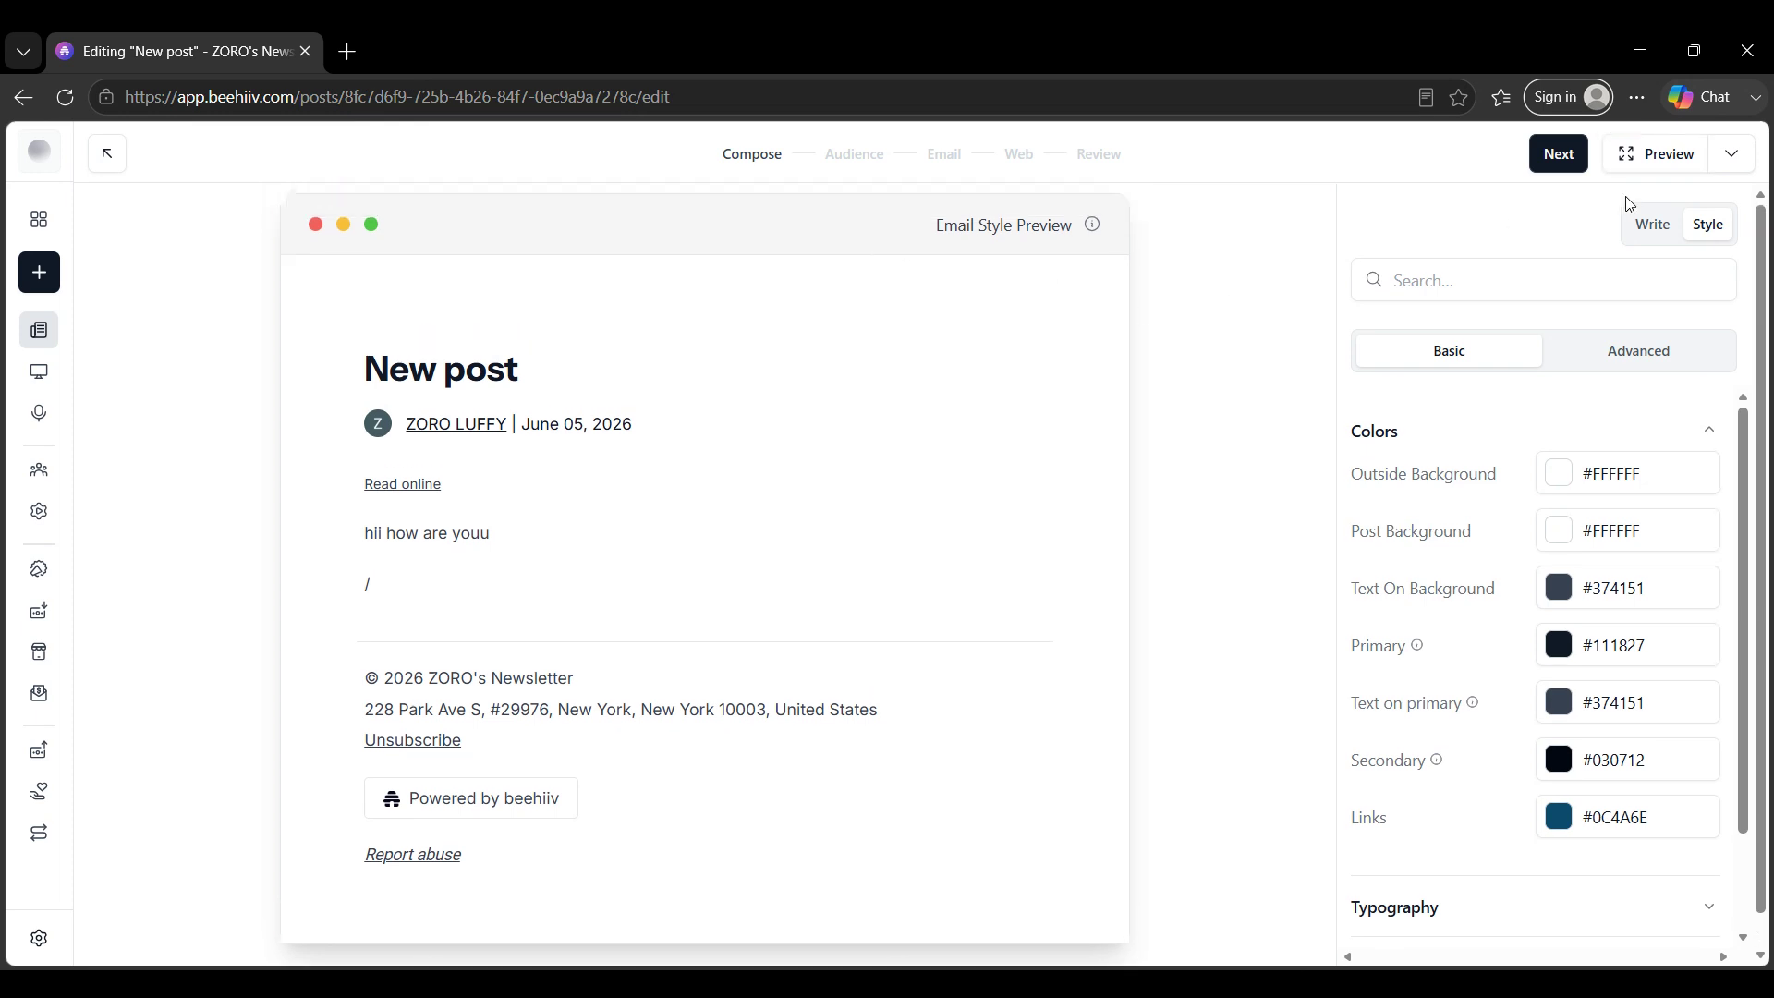
click(1634, 223)
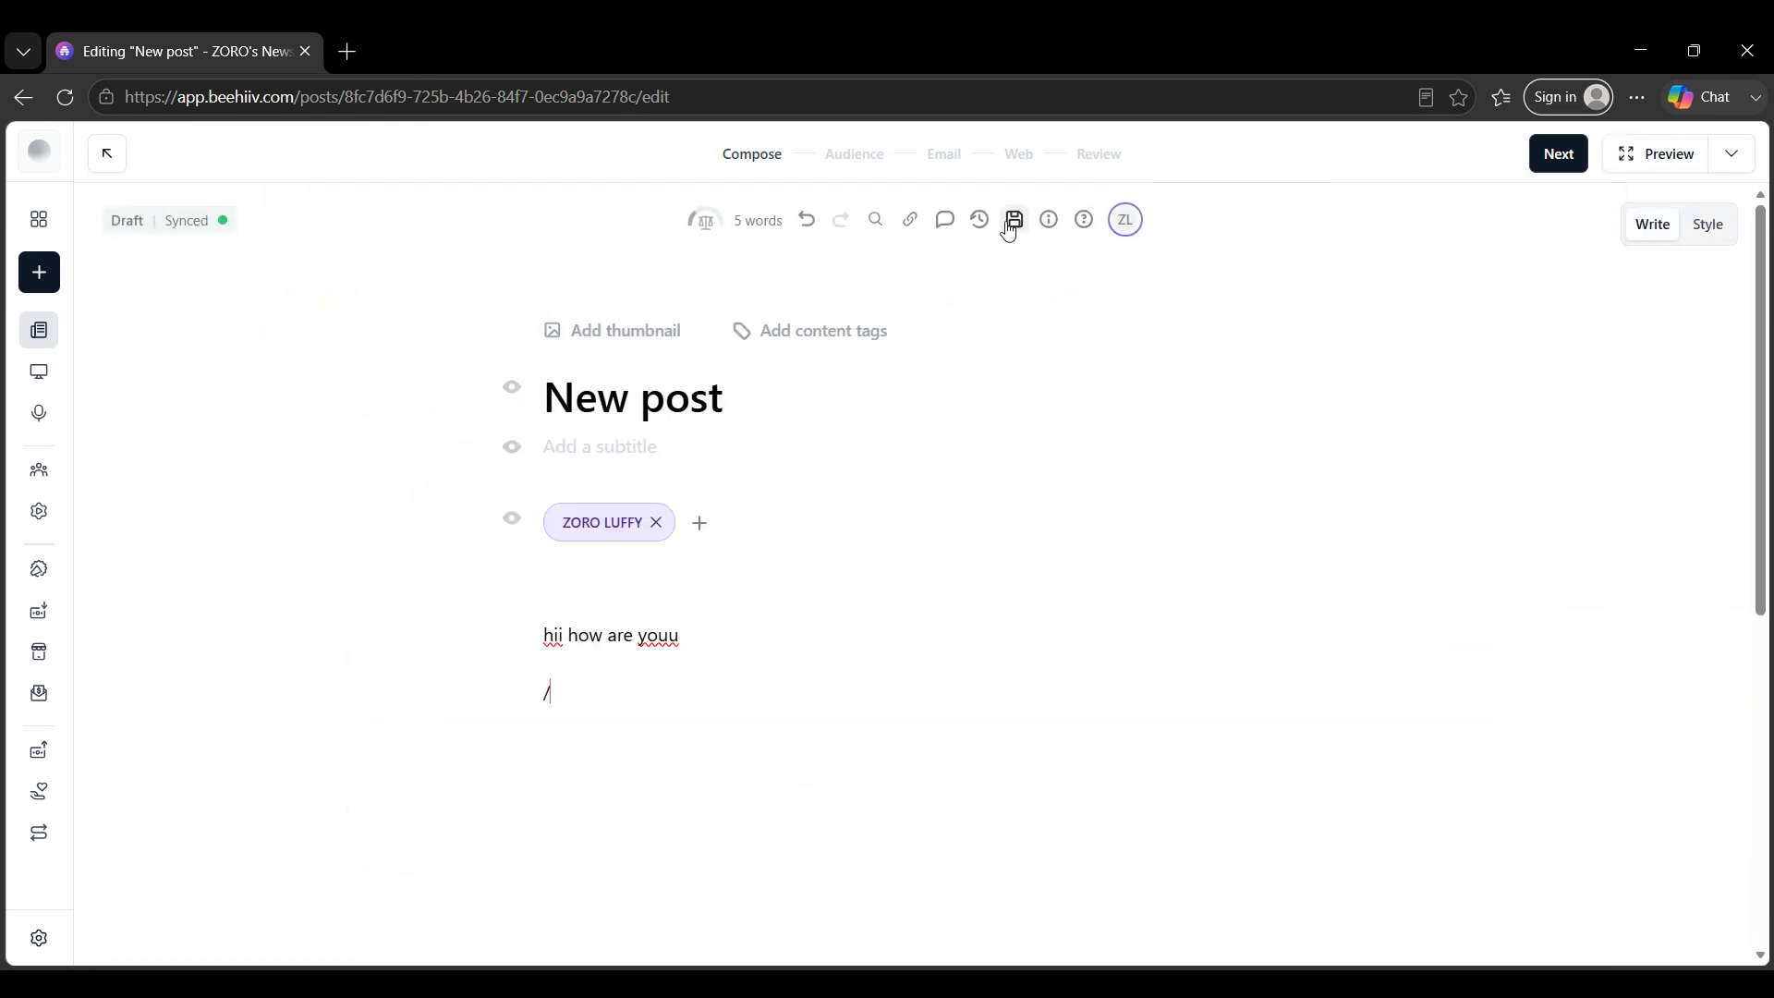
click(1013, 222)
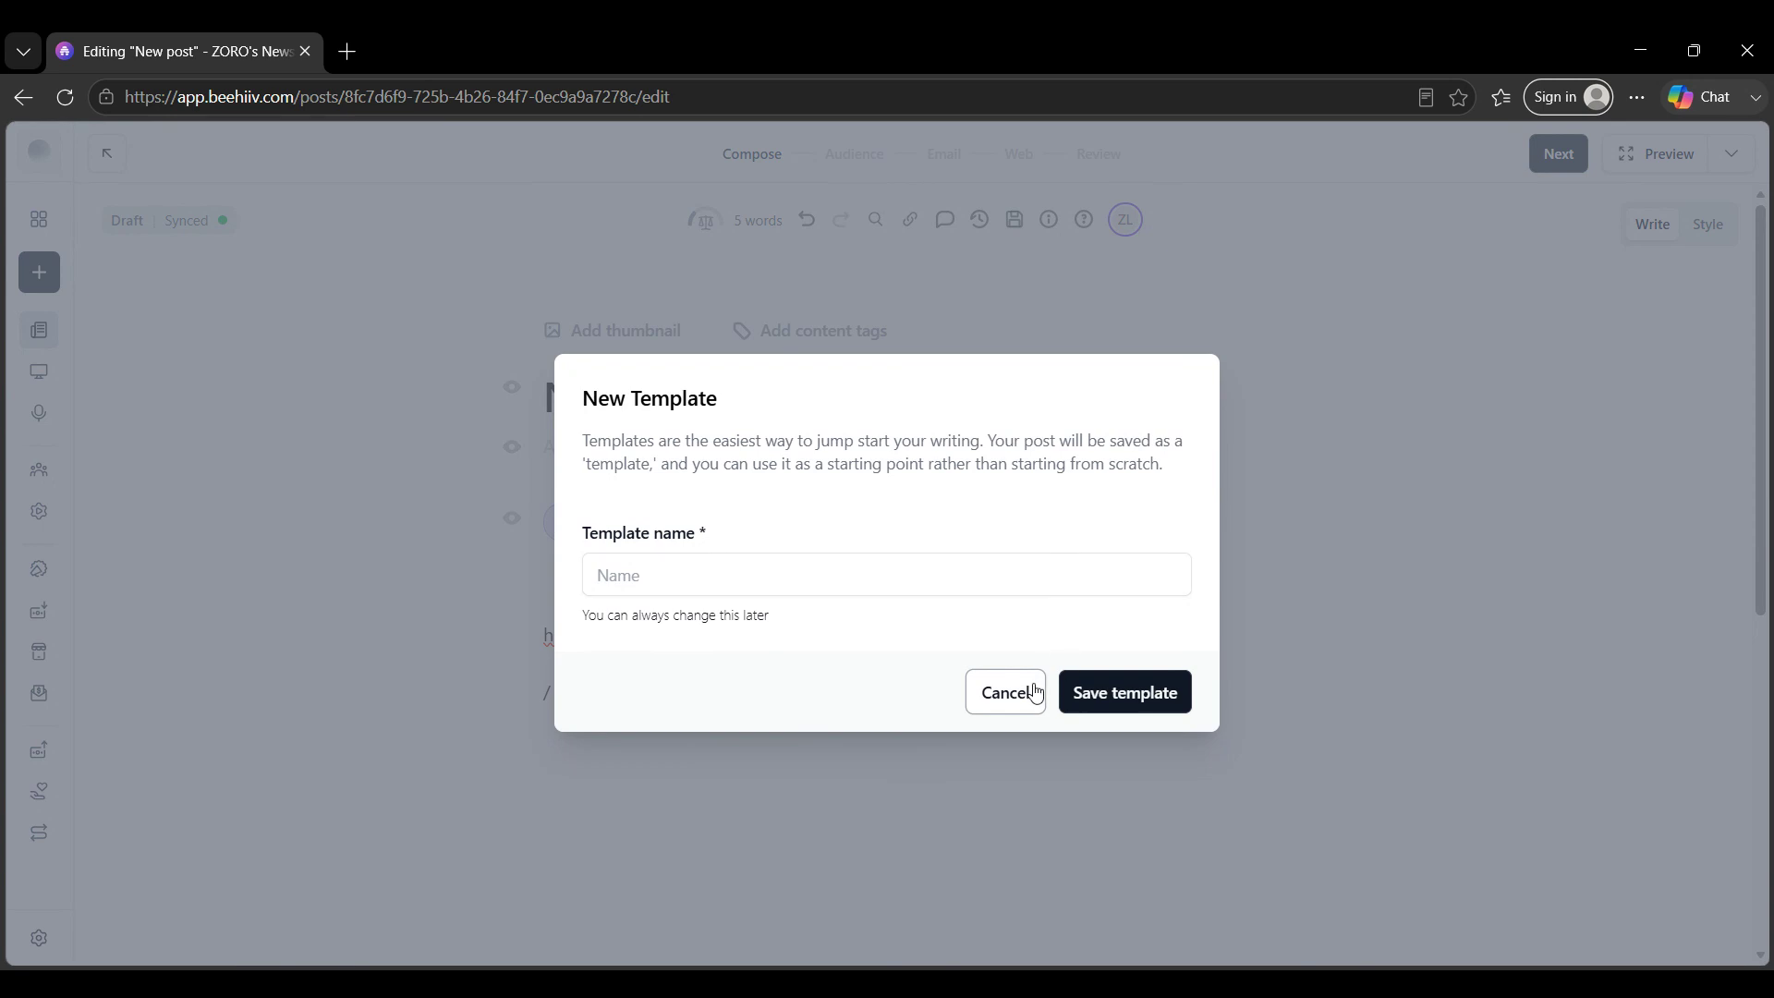
click(1036, 693)
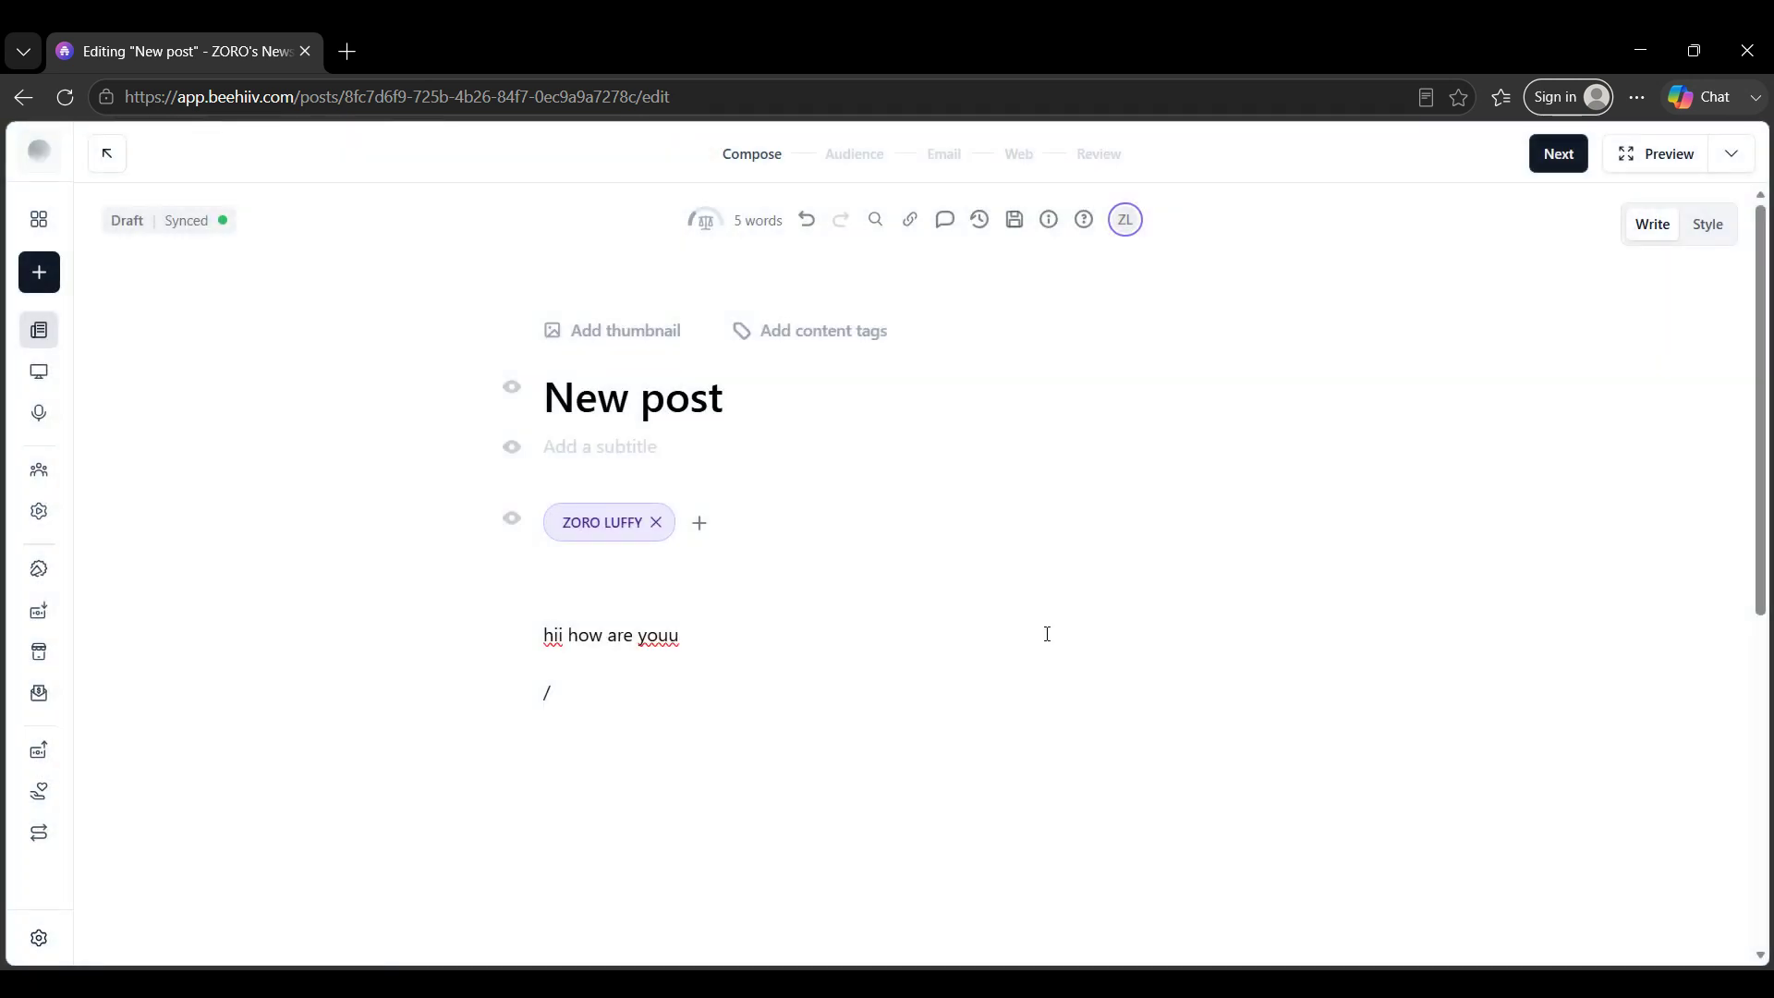
Step: Go to the Review stage of the post
click(1117, 153)
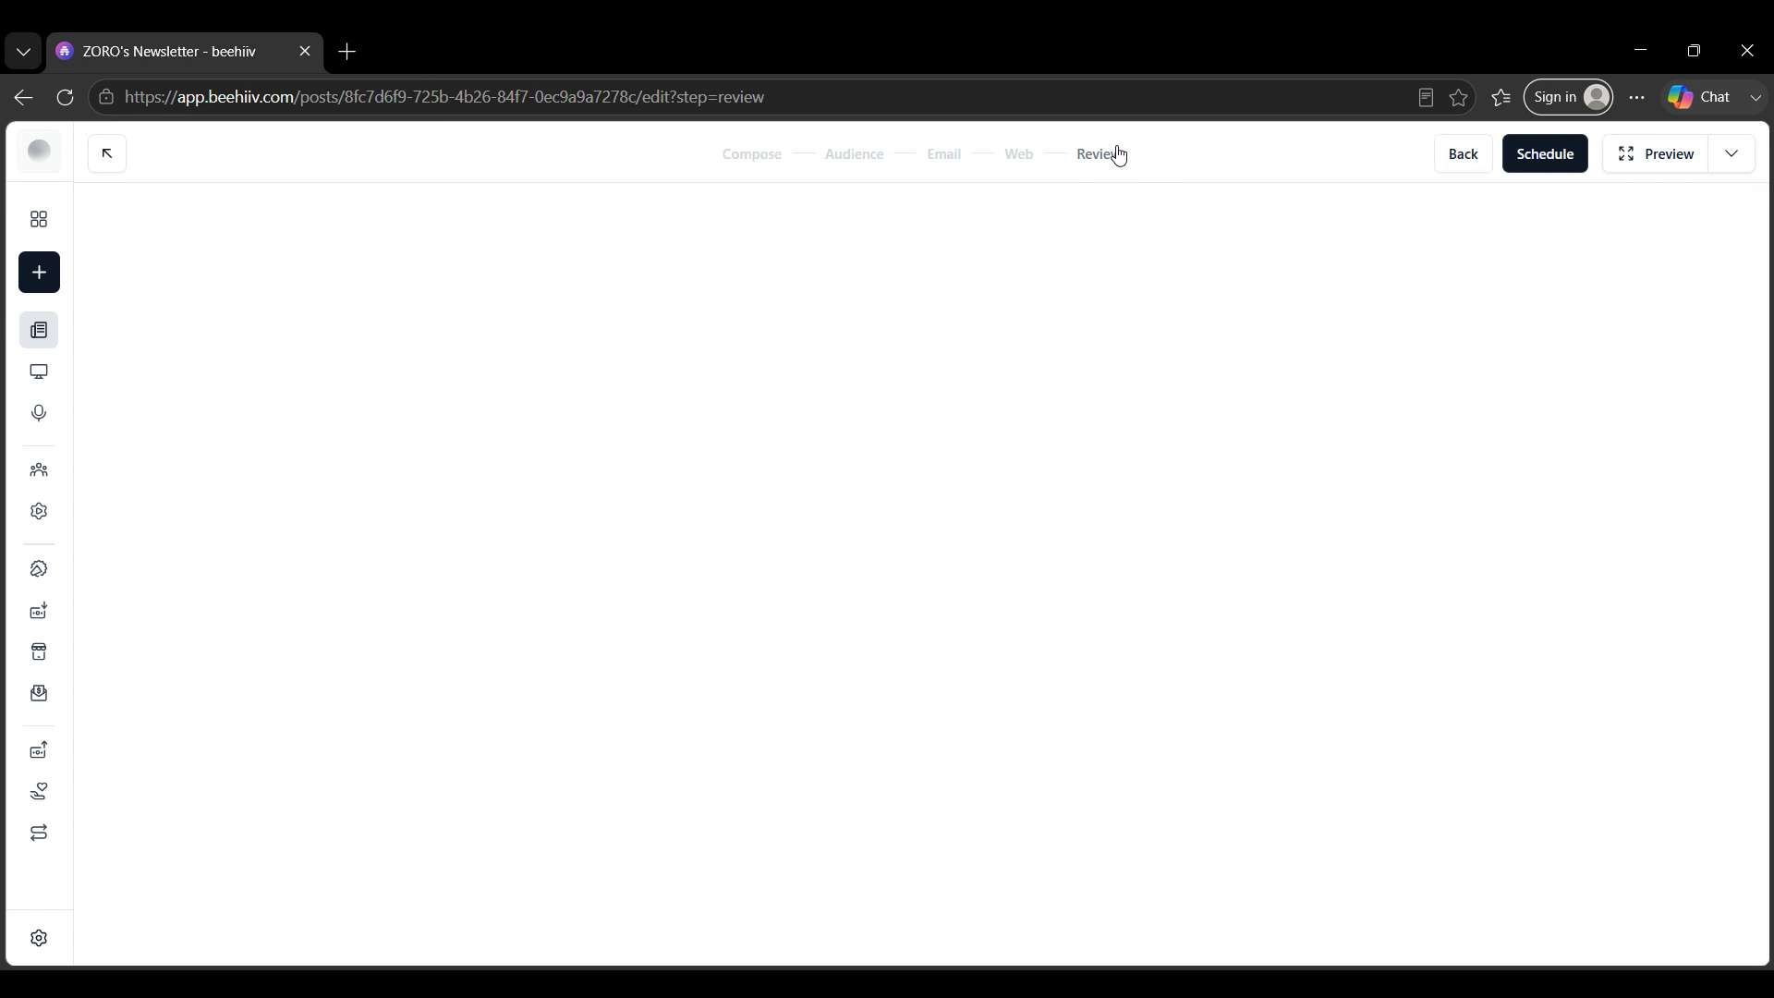